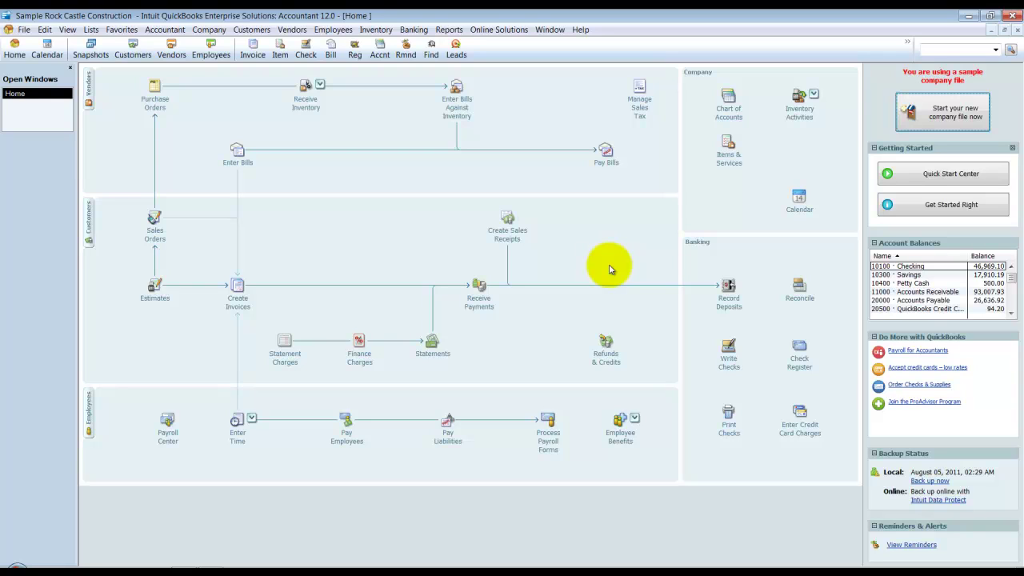
# Look at the shortcut customisation settings and close them without changes.
pyautogui.rightClick(509, 53)
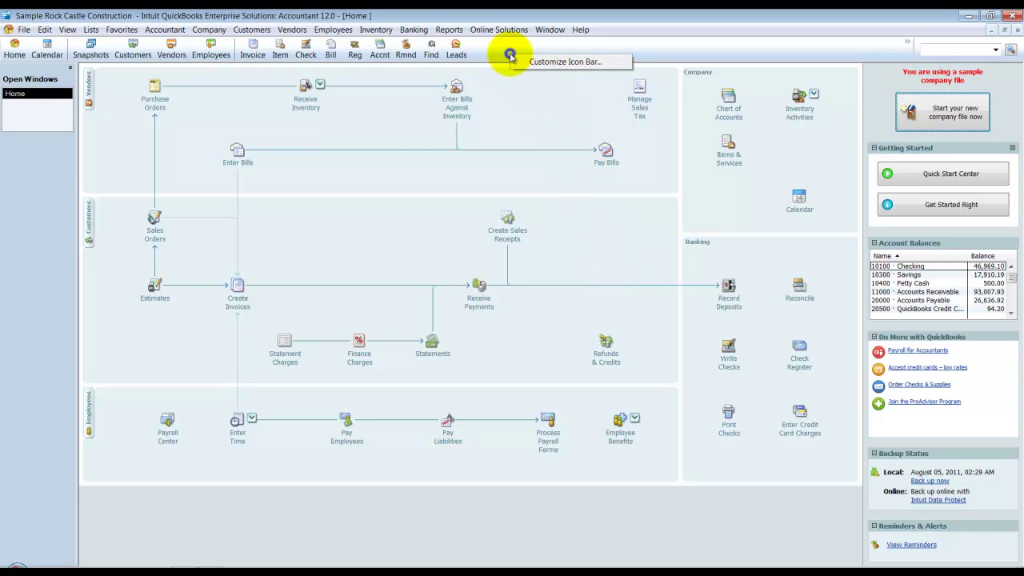
pyautogui.click(529, 63)
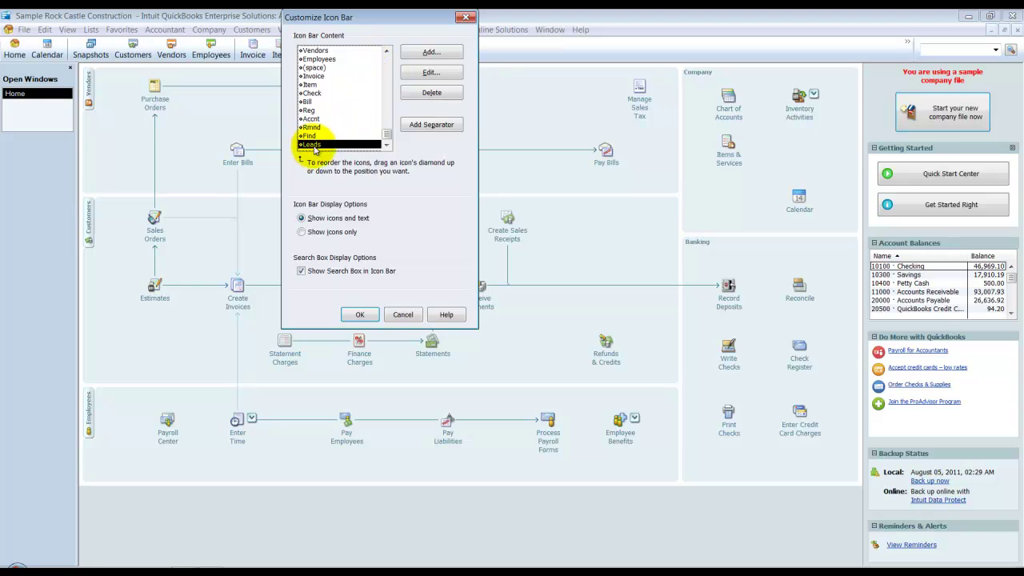
pyautogui.click(467, 18)
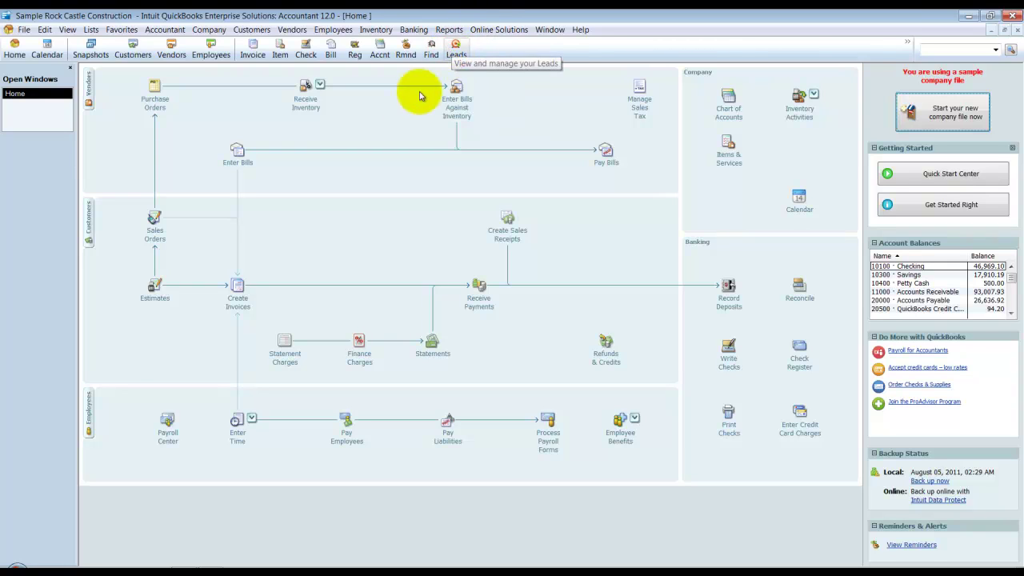
# Open the Lead Center from the Customers menu and maximize it to fill the workspace.
pyautogui.click(209, 29)
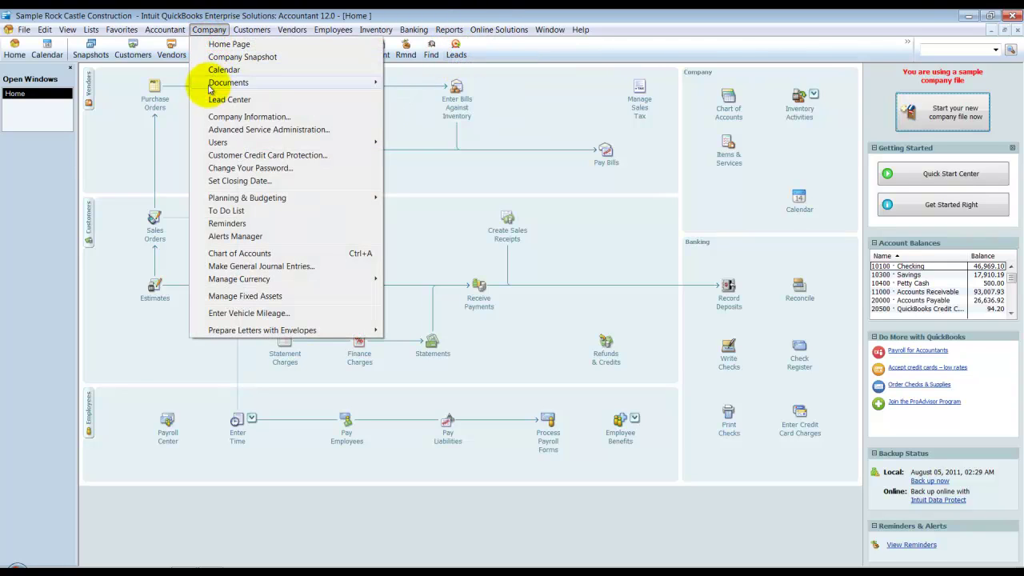
pyautogui.moveTo(271, 33)
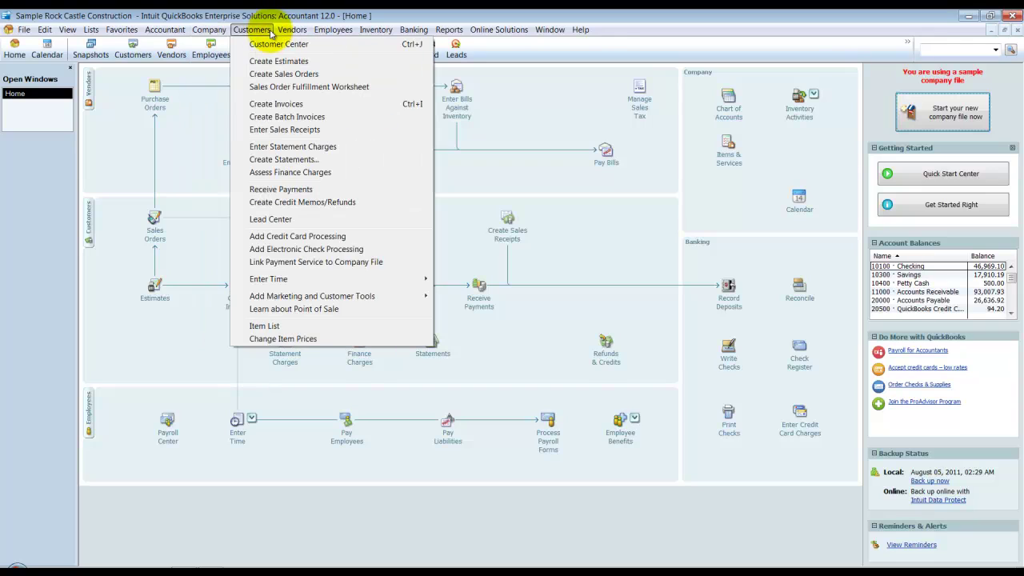
pyautogui.click(264, 221)
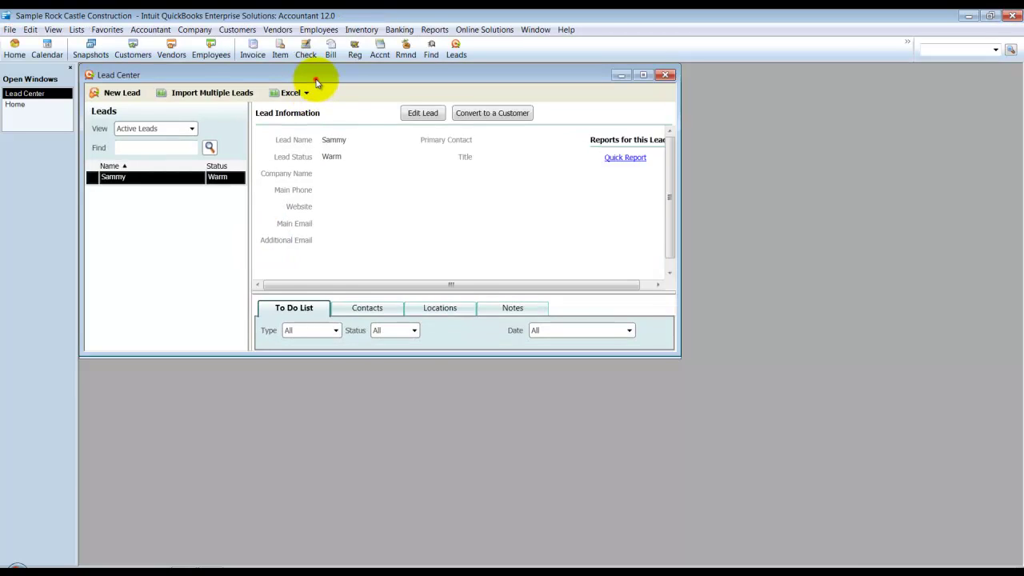
pyautogui.doubleClick(315, 78)
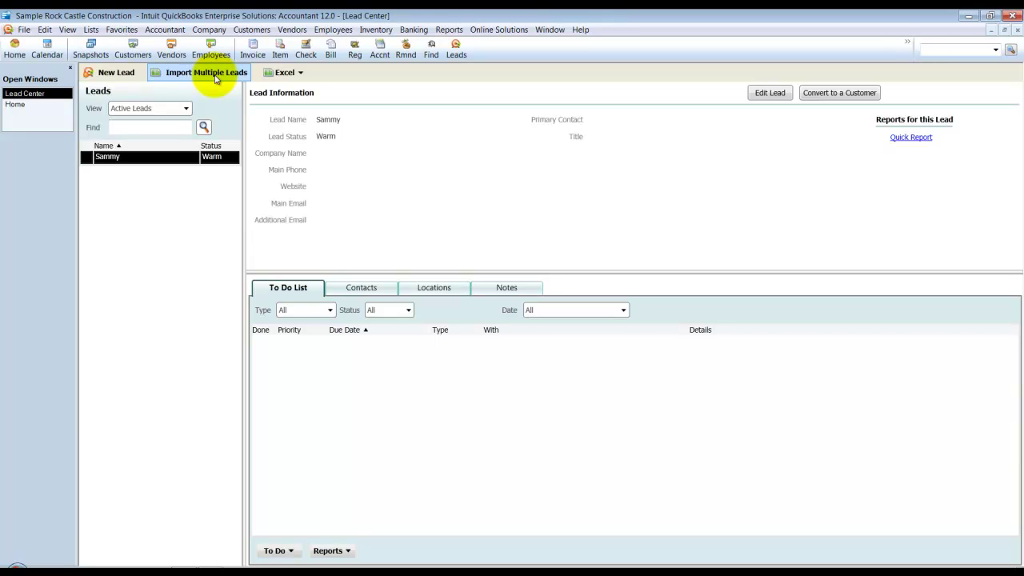
pyautogui.click(303, 73)
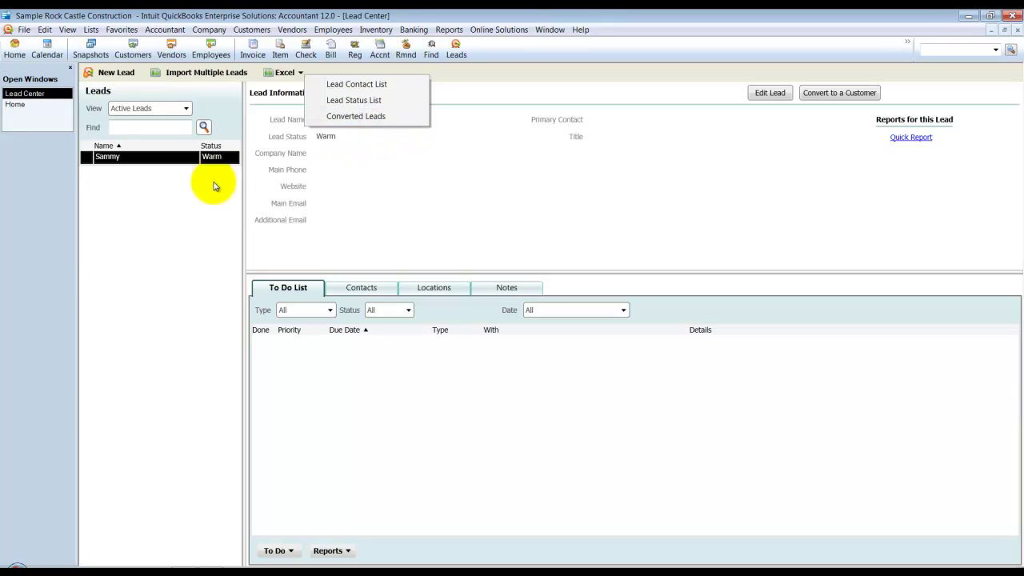
pyautogui.click(138, 108)
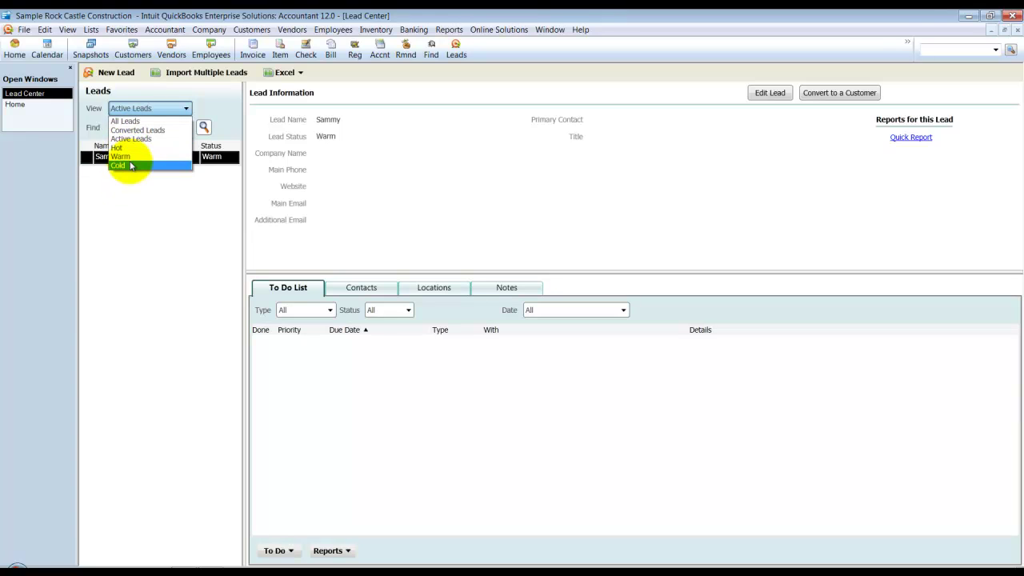
pyautogui.click(132, 141)
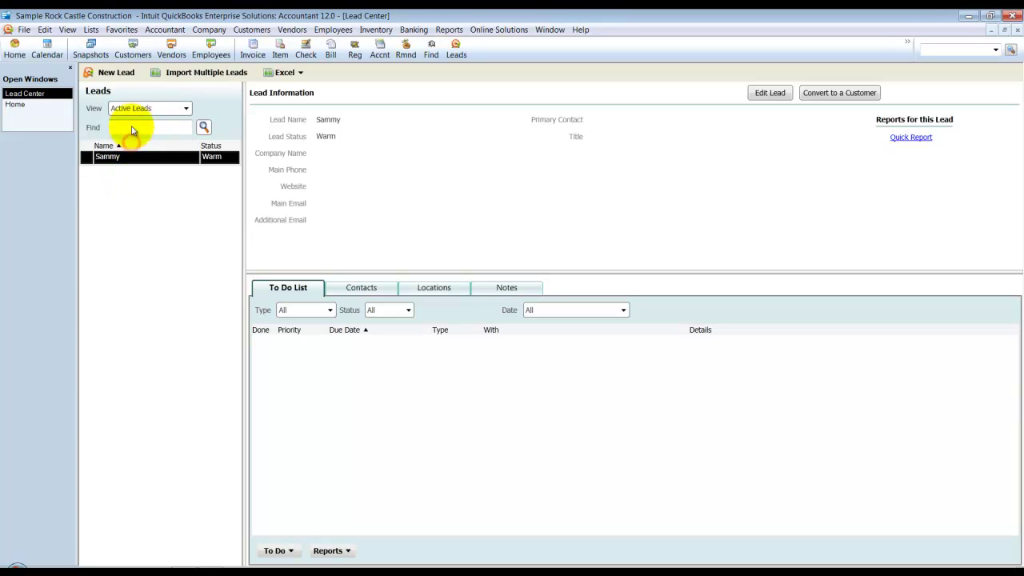
# Start a new lead, enter the lead's name and keep its status Hot.
pyautogui.click(112, 72)
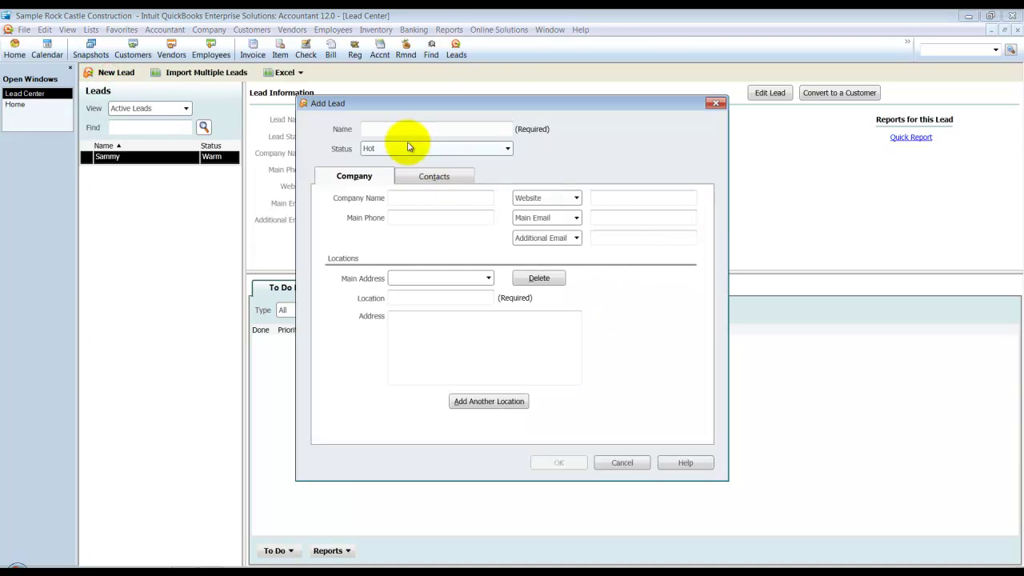
pyautogui.click(396, 130)
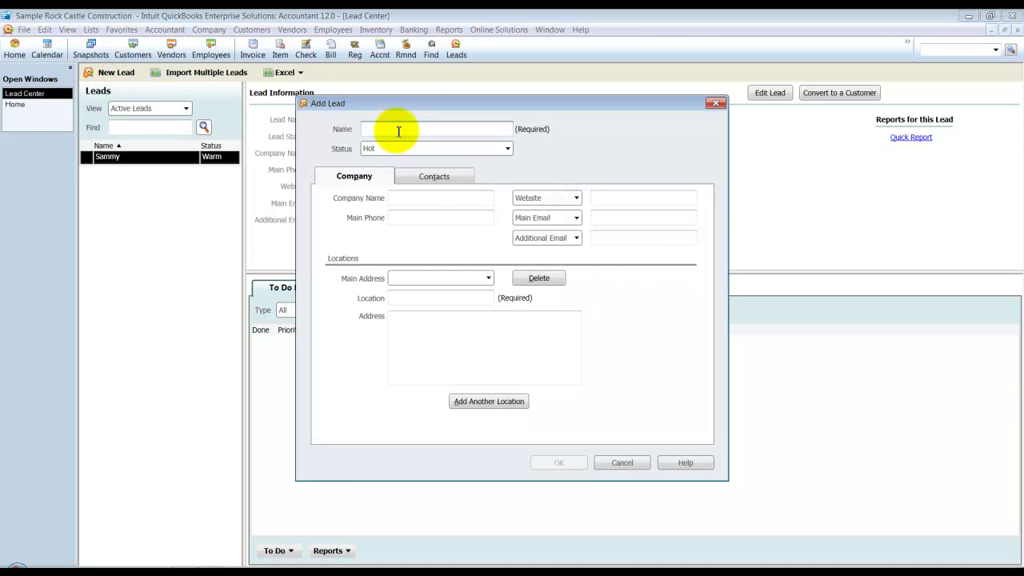
pyautogui.write('John Smith')
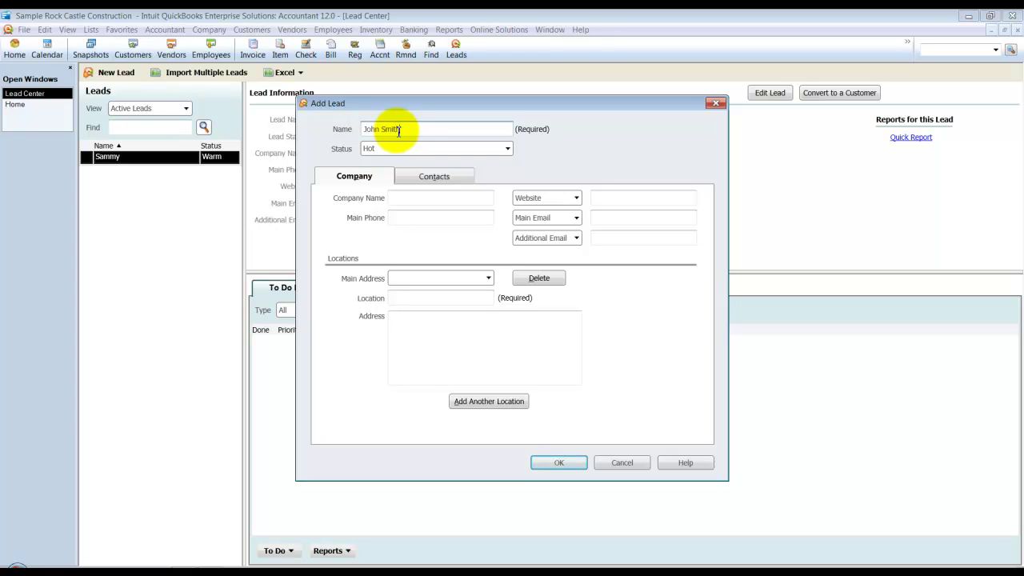
pyautogui.press('Tab')
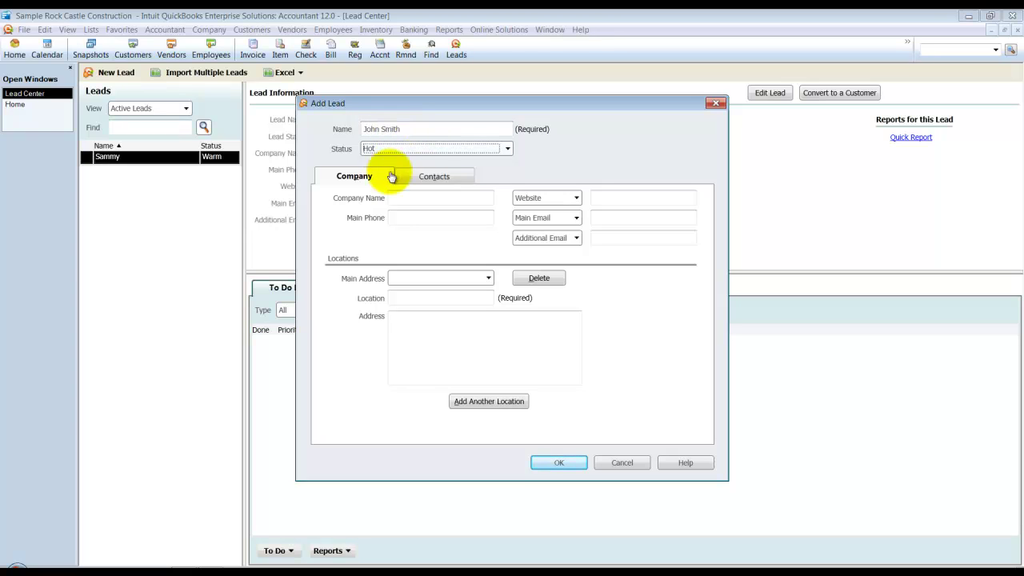
pyautogui.click(507, 149)
pyautogui.click(507, 149)
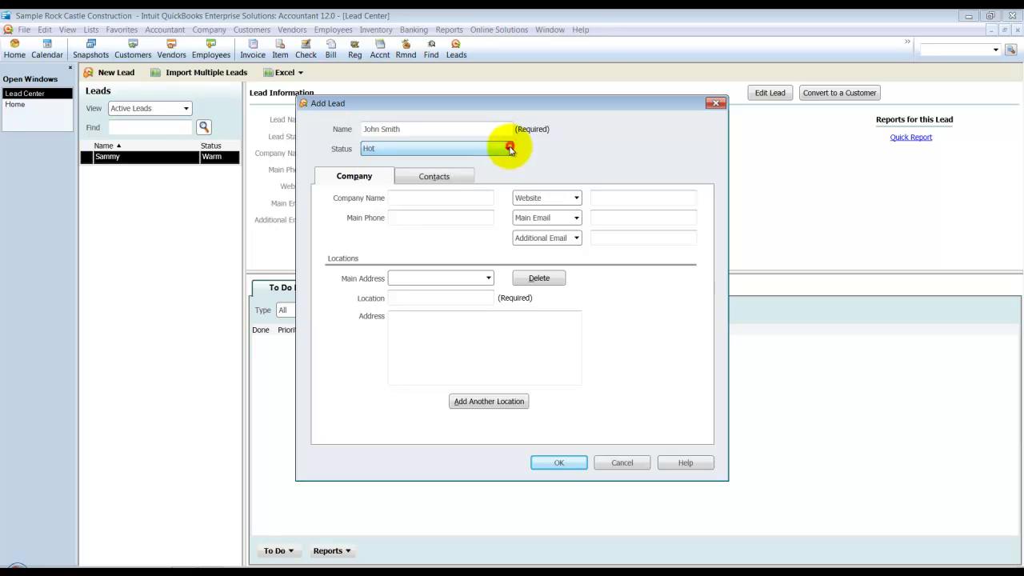
# Enter company name 'John's Cars' and keep the contact detail type as Website.
pyautogui.click(405, 197)
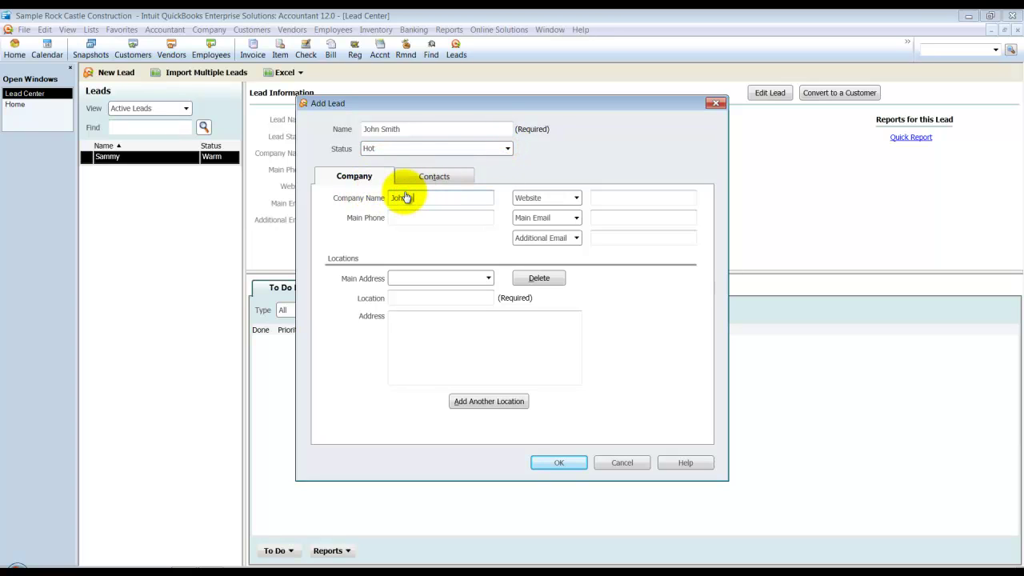
pyautogui.write("John's Cars")
pyautogui.press('Tab')
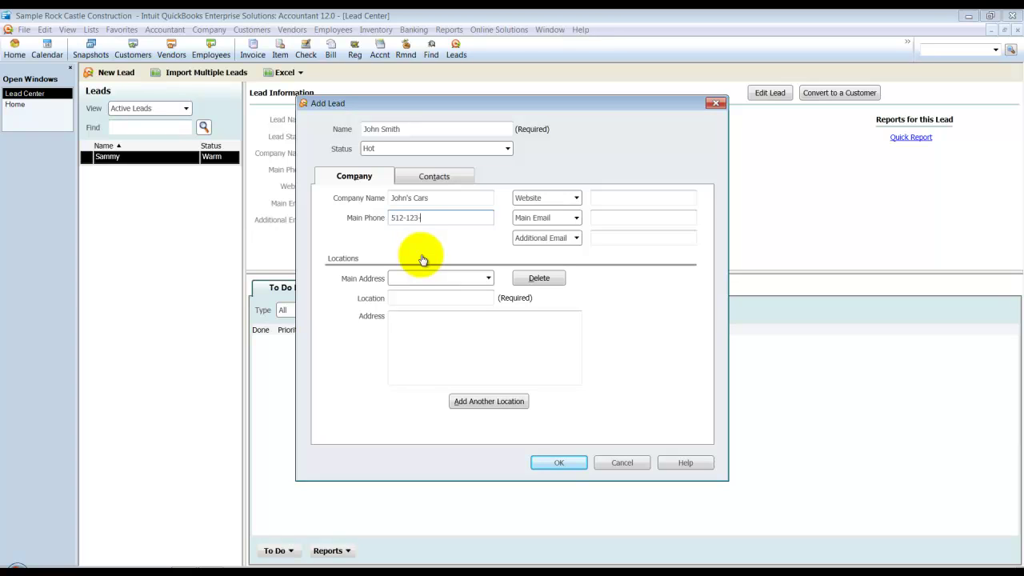
pyautogui.click(576, 198)
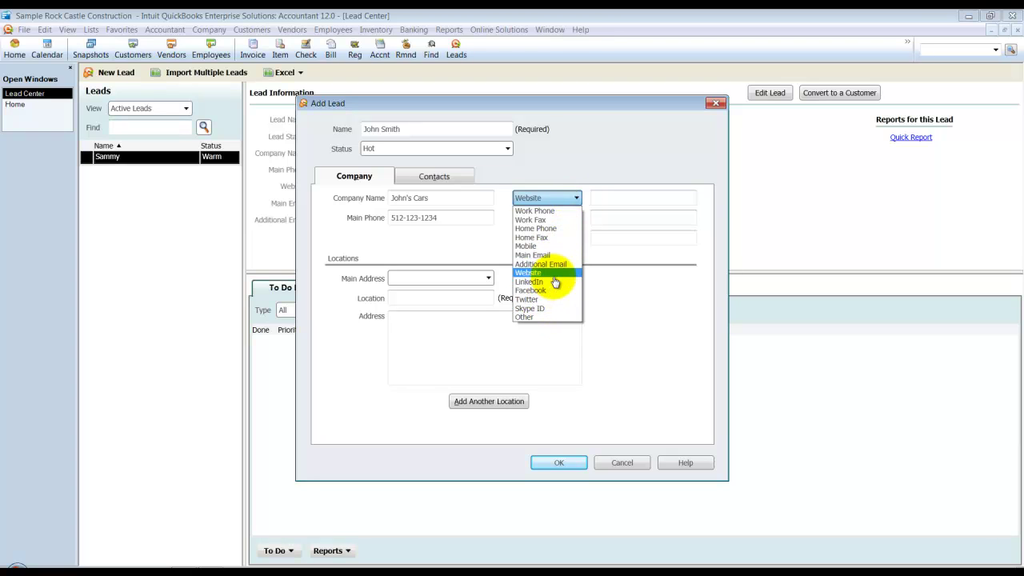
pyautogui.click(535, 198)
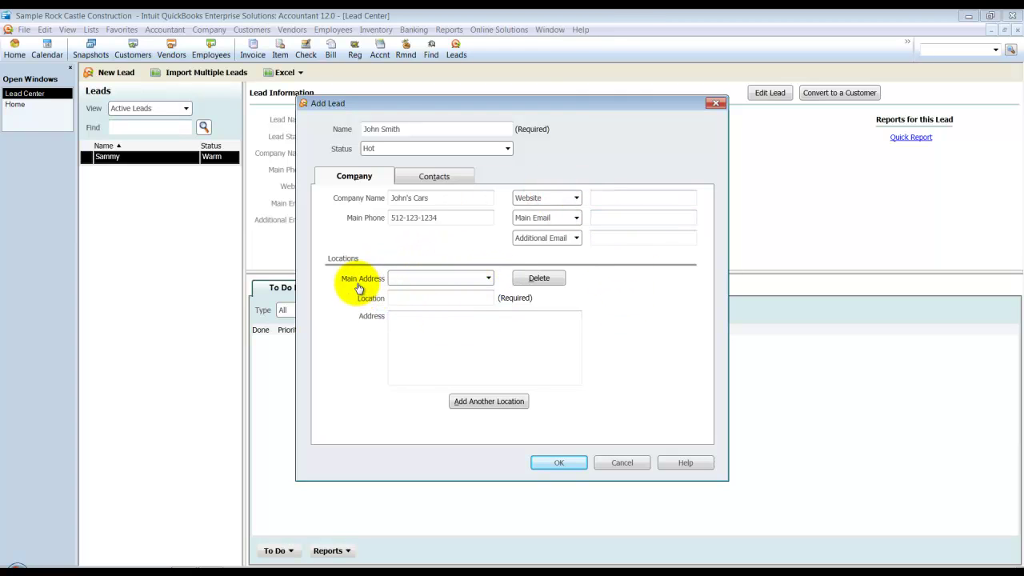
# Enter location Store 1 with its address and add another location.
pyautogui.click(478, 296)
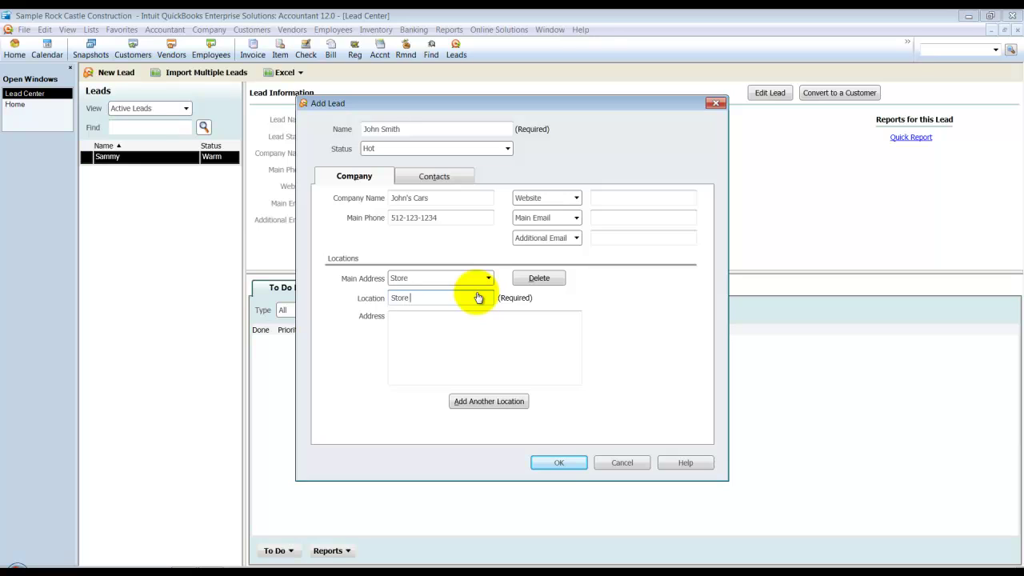
pyautogui.press('Tab')
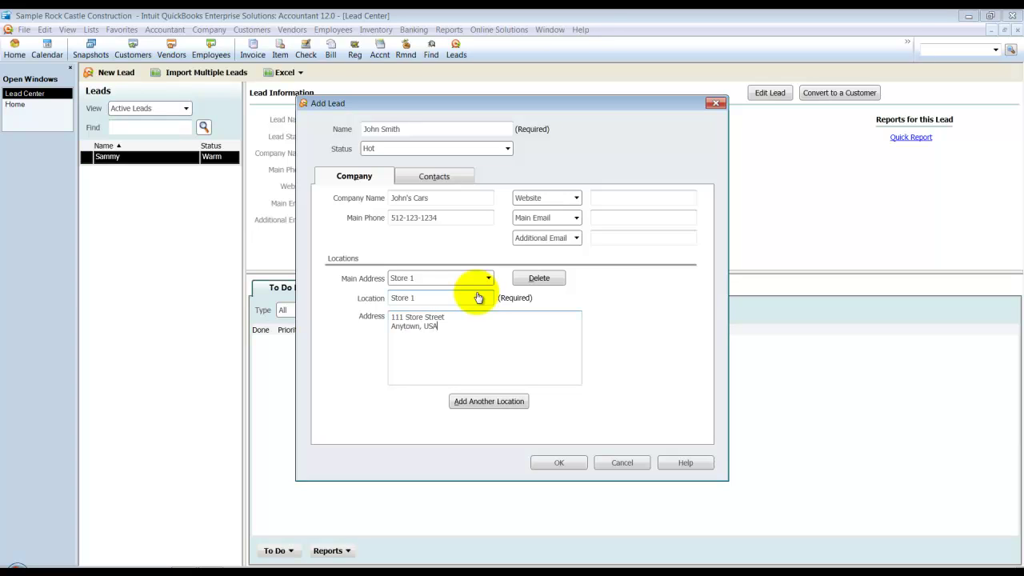
pyautogui.click(502, 407)
pyautogui.click(458, 278)
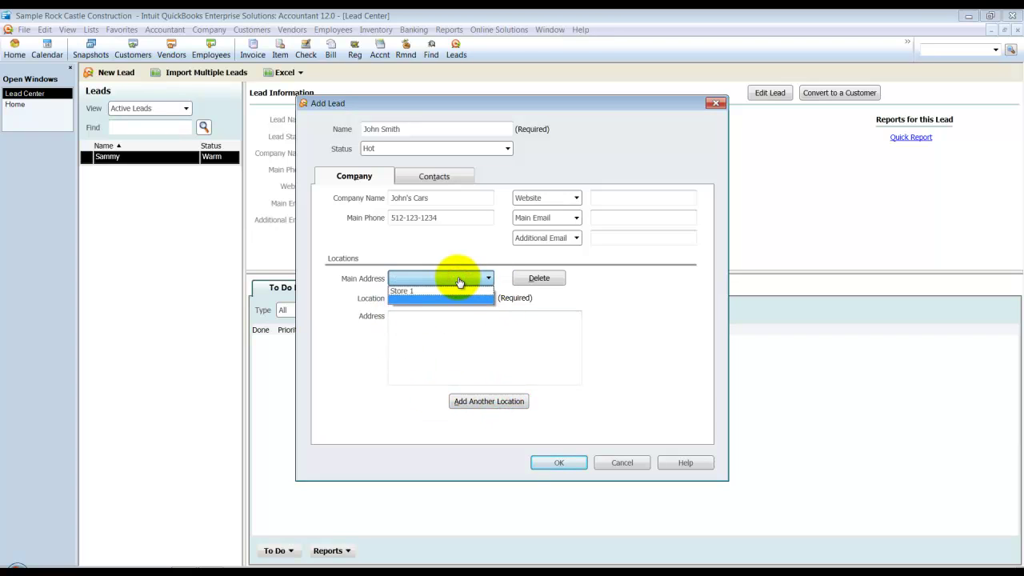
pyautogui.click(341, 348)
# Enter location Store 2 with its address and save the Hot lead.
pyautogui.click(452, 295)
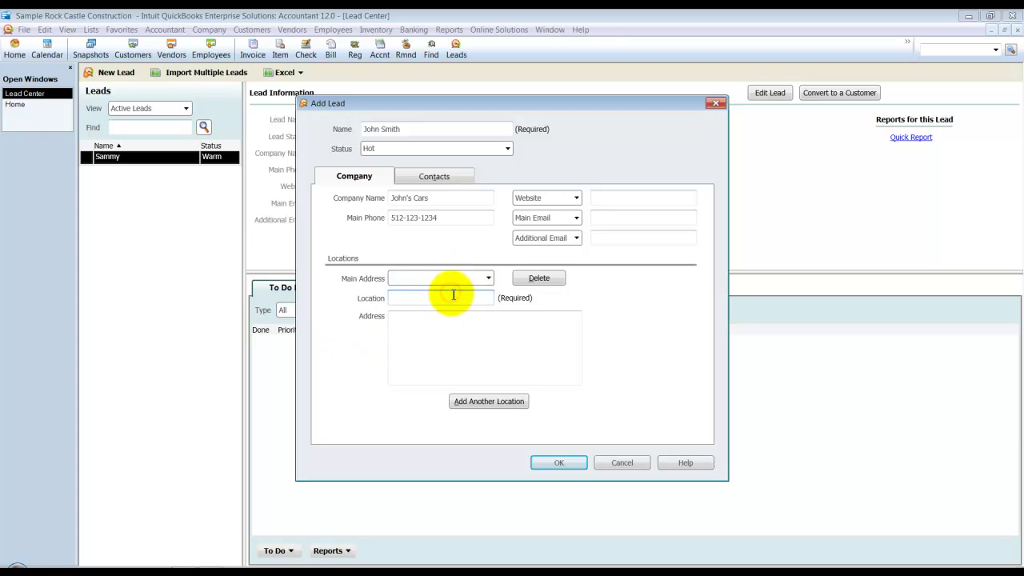
pyautogui.write('Store 2')
pyautogui.press('Tab')
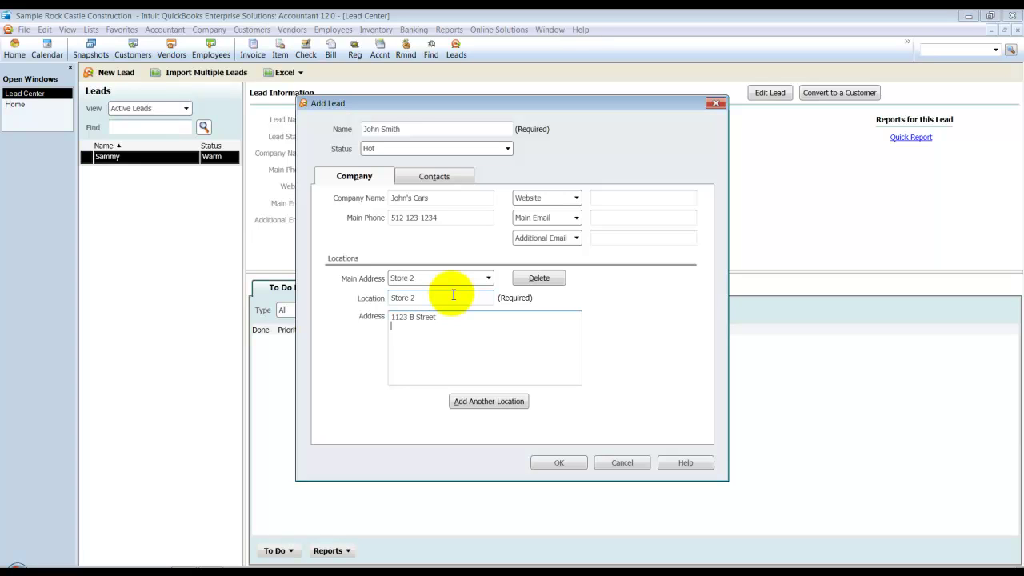
pyautogui.write('Anm')
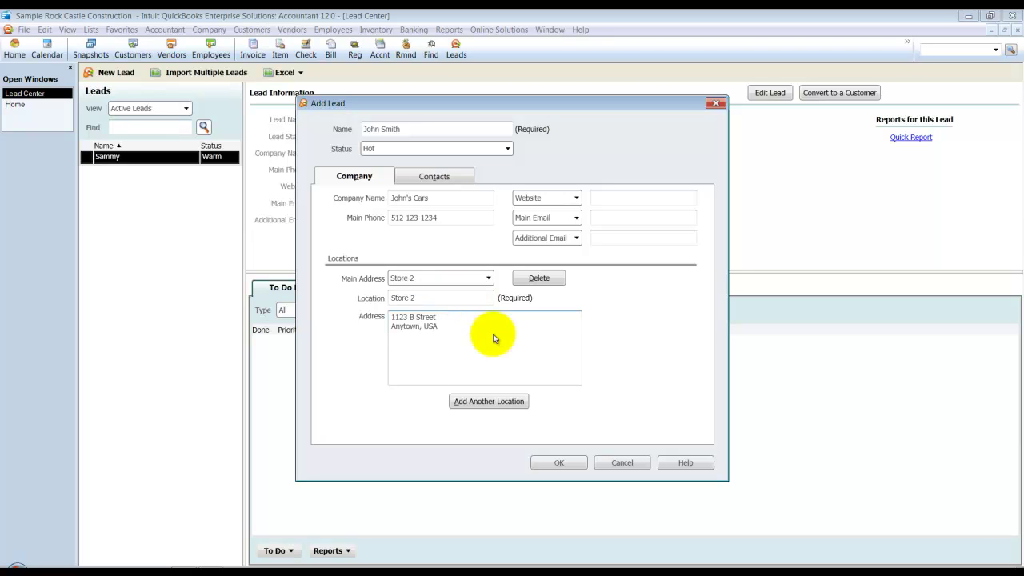
pyautogui.click(559, 464)
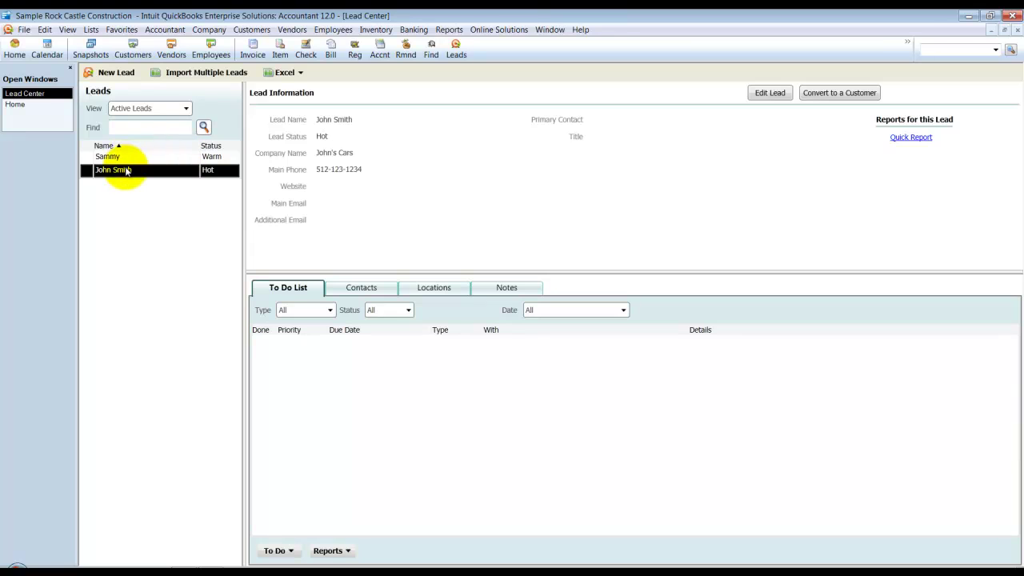
# Open the new lead for editing, check its Store 2 location, then view its contacts.
pyautogui.doubleClick(124, 170)
pyautogui.click(487, 277)
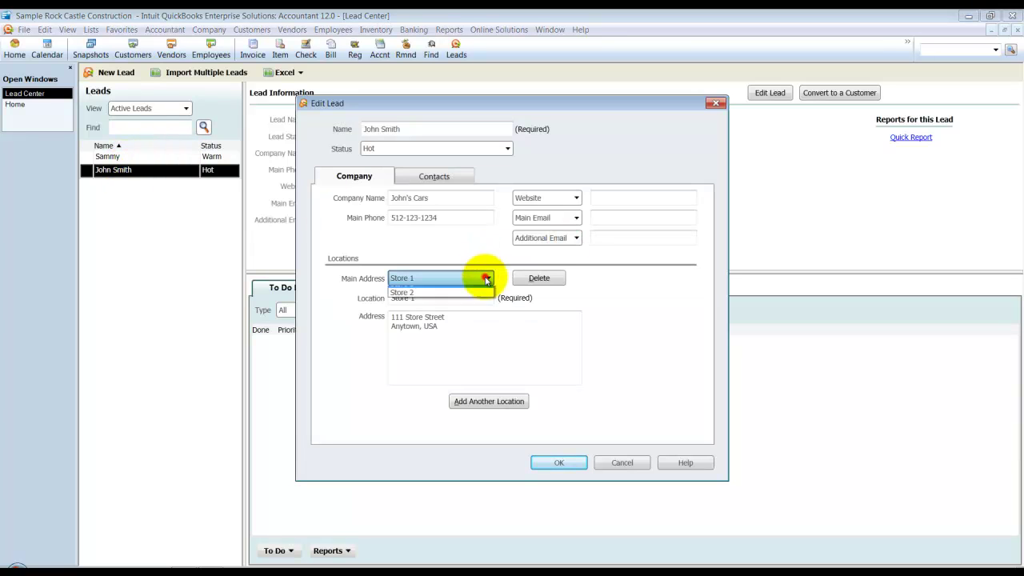
pyautogui.click(418, 298)
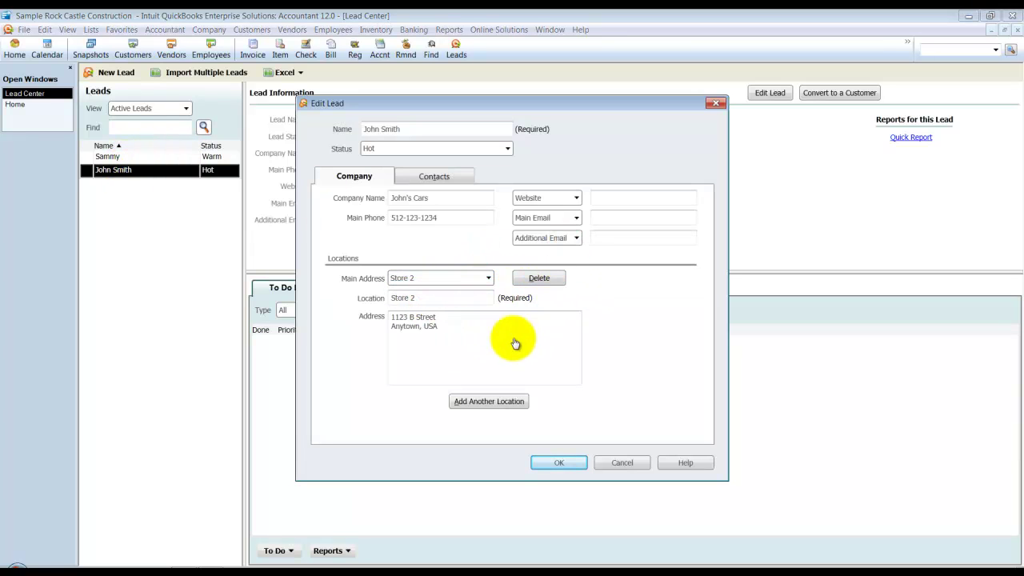
pyautogui.click(434, 176)
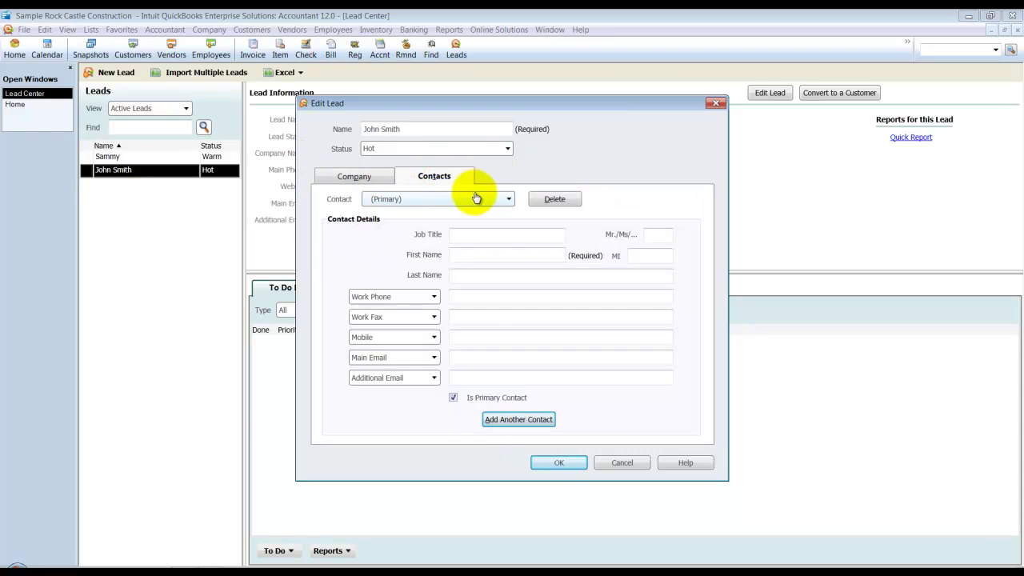
pyautogui.click(499, 200)
pyautogui.click(499, 200)
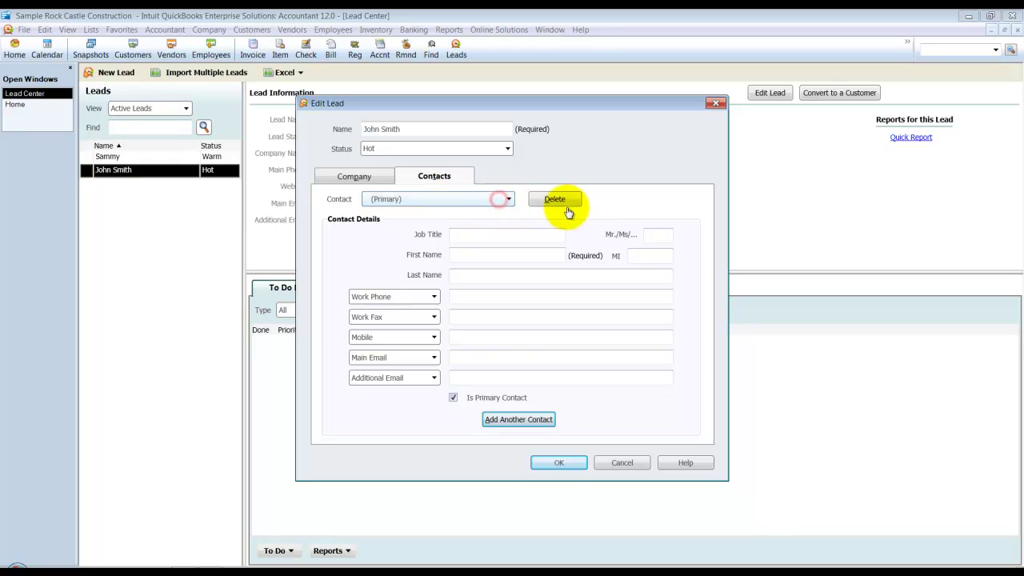
# Give the primary contact job title Owner, the contact's first and last name, and main e-mail.
pyautogui.click(478, 237)
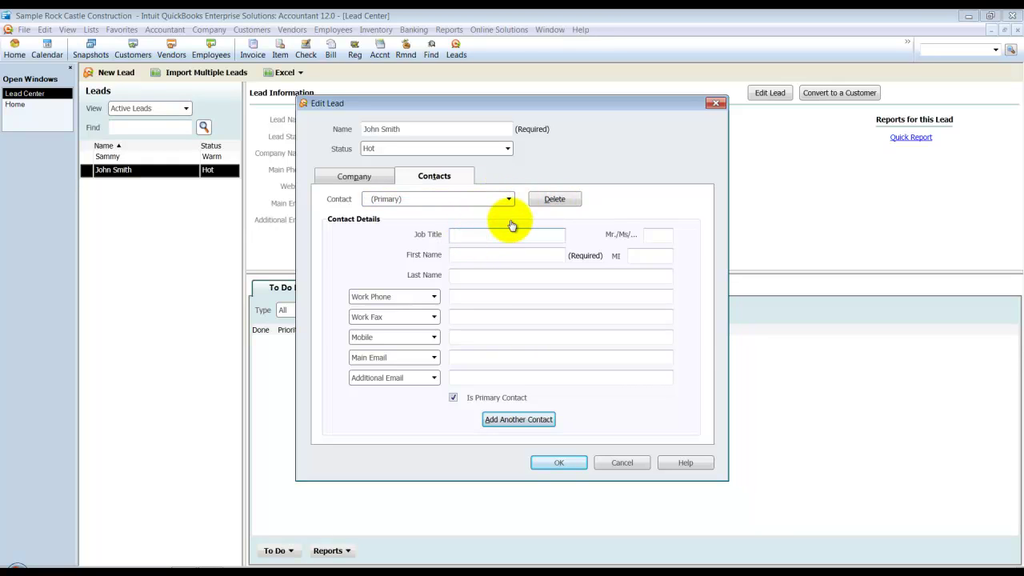
pyautogui.write('Owner')
pyautogui.press('Tab')
pyautogui.press('Tab')
pyautogui.write('John')
pyautogui.press('Tab')
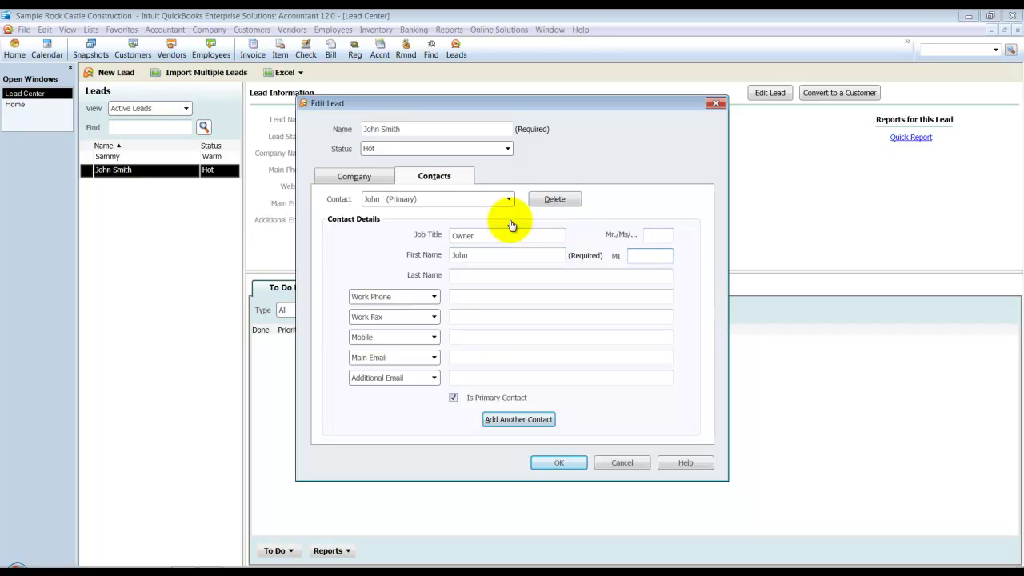
pyautogui.press('Tab')
pyautogui.write('Smith')
pyautogui.press('Tab')
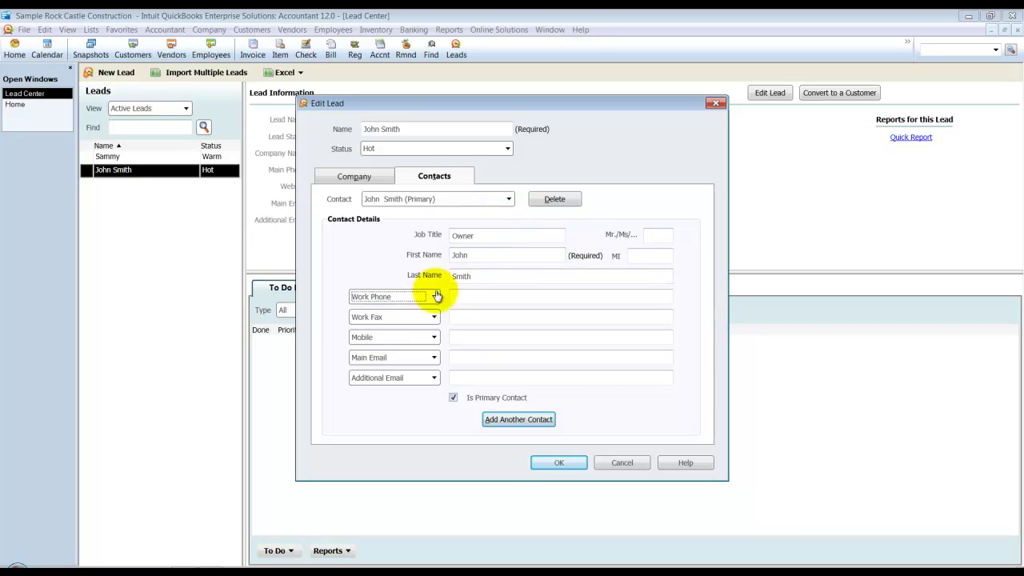
pyautogui.click(485, 366)
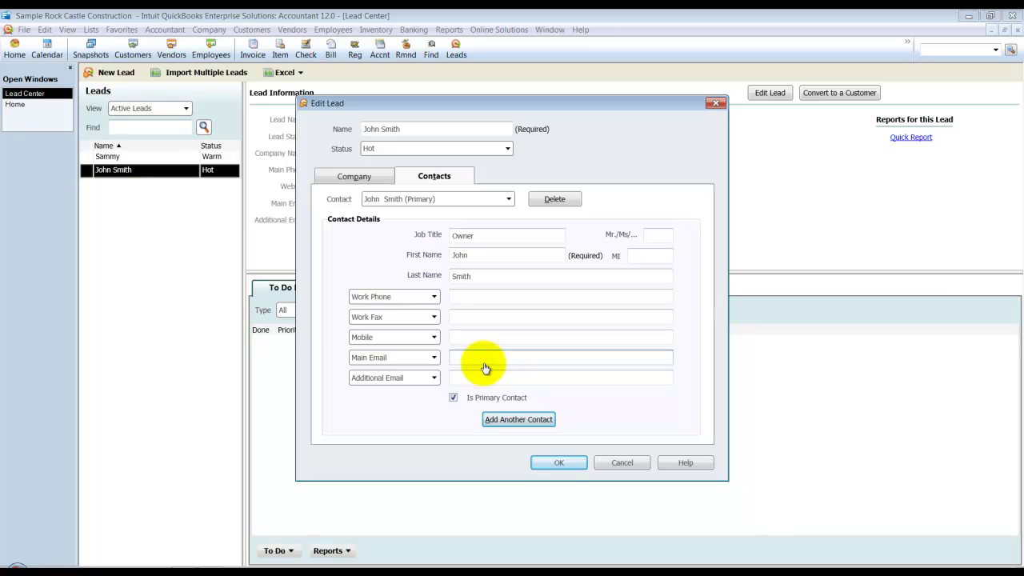
pyautogui.write('john@john.com')
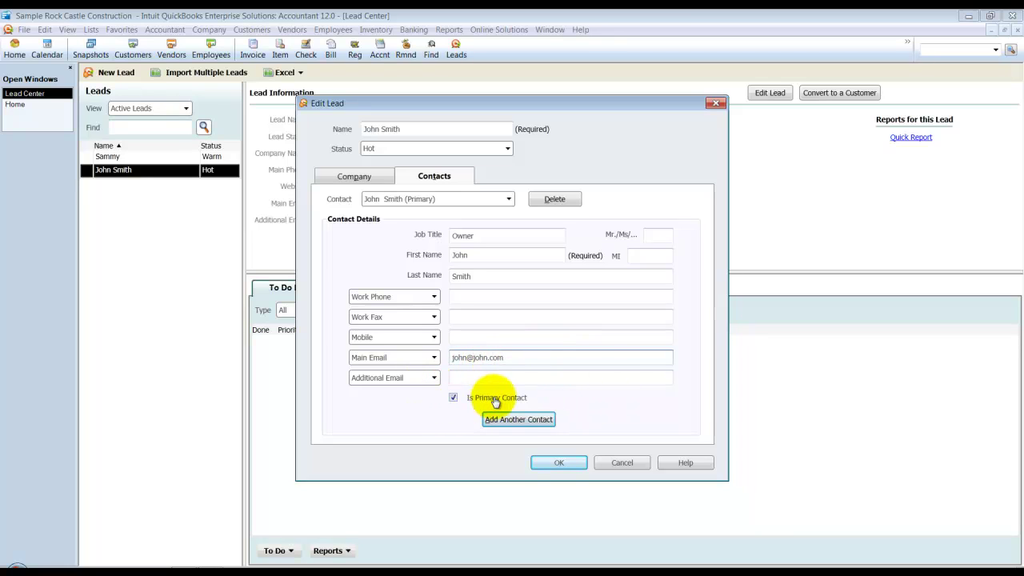
# Add a second contact with job title VP plus first and last name, then save the lead.
pyautogui.click(509, 419)
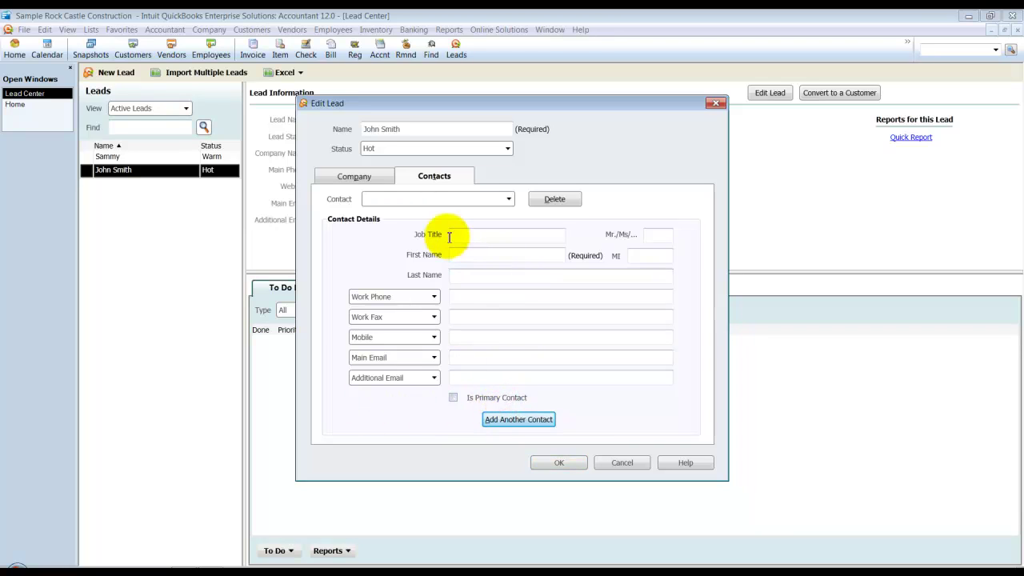
pyautogui.click(495, 236)
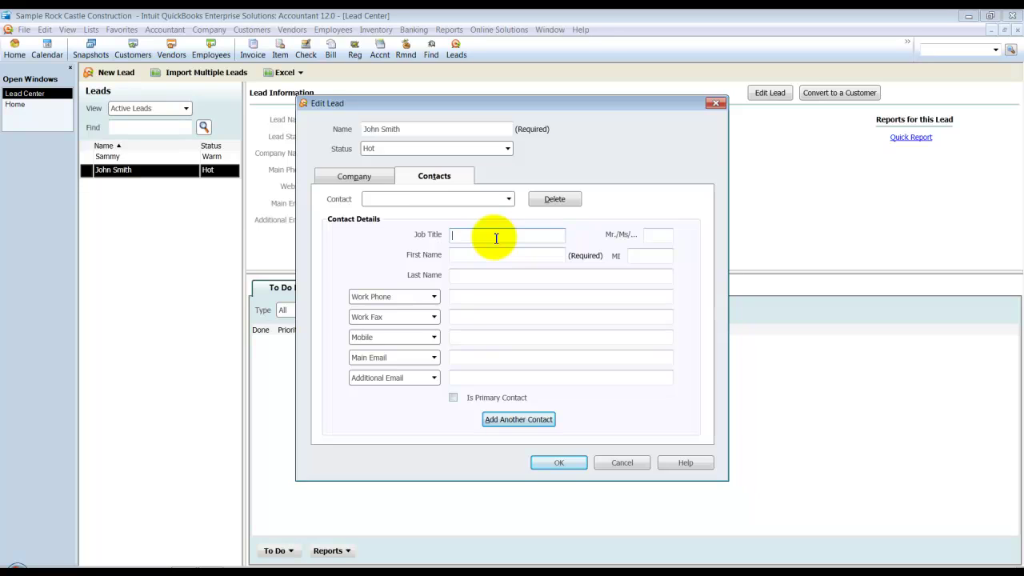
pyautogui.write('VP')
pyautogui.press('Tab')
pyautogui.write('Jimmy')
pyautogui.press('Tab')
pyautogui.press('Tab')
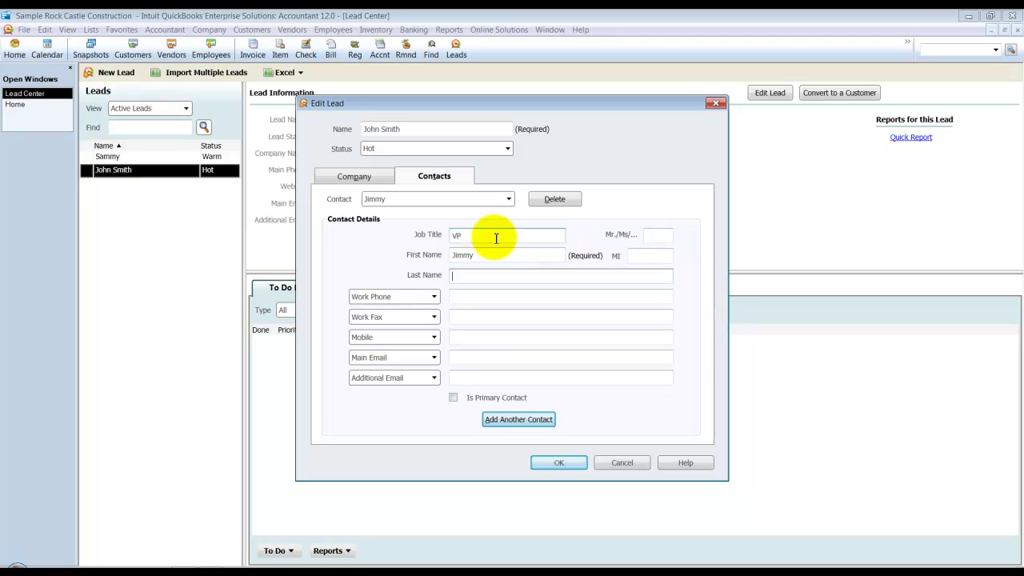
pyautogui.write('Smi')
pyautogui.press('Tab')
pyautogui.press('Tab')
pyautogui.press('Tab')
pyautogui.press('Tab')
pyautogui.press('Tab')
pyautogui.press('Tab')
pyautogui.press('Tab')
pyautogui.press('Tab')
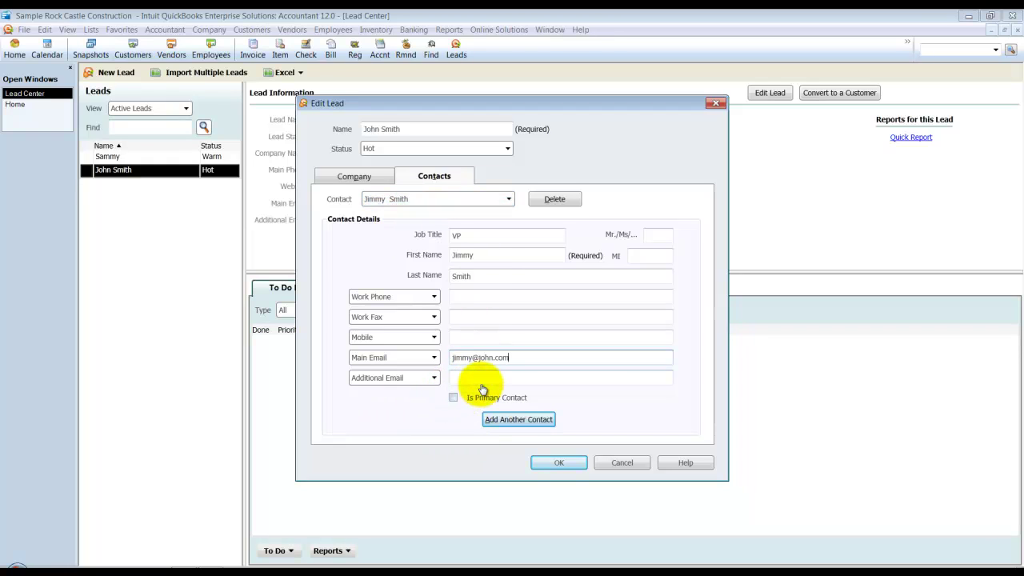
pyautogui.click(558, 462)
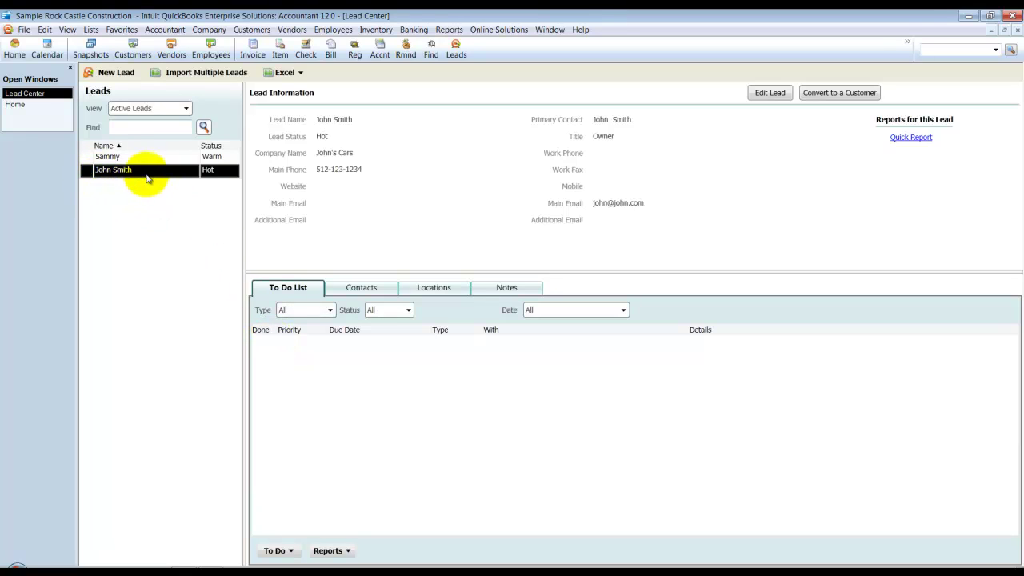
# Create a Low-priority Call to-do due 11/7/2011 with meeting details and save it.
pyautogui.click(291, 550)
pyautogui.click(301, 498)
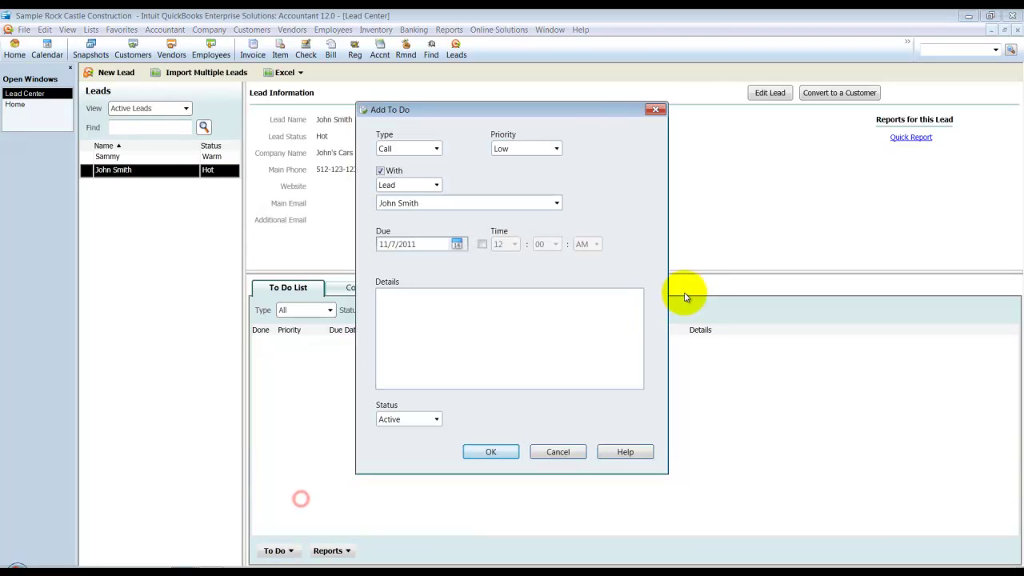
pyautogui.click(397, 148)
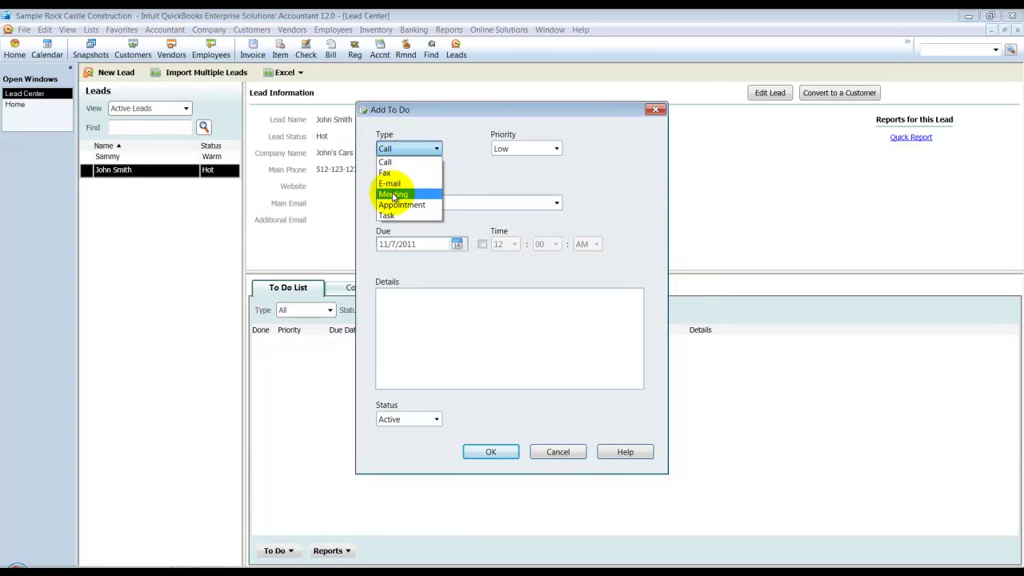
pyautogui.click(396, 161)
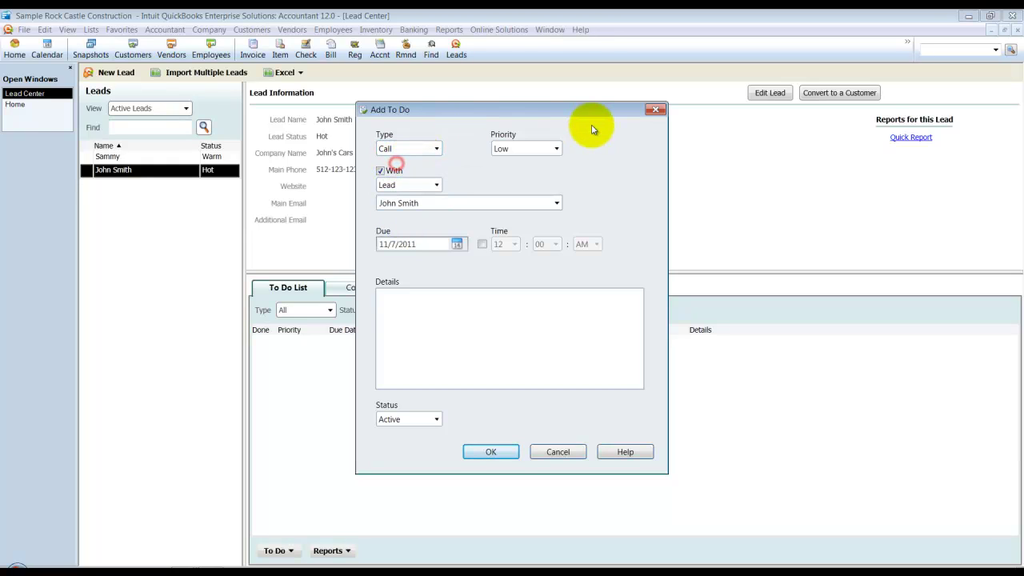
pyautogui.click(513, 147)
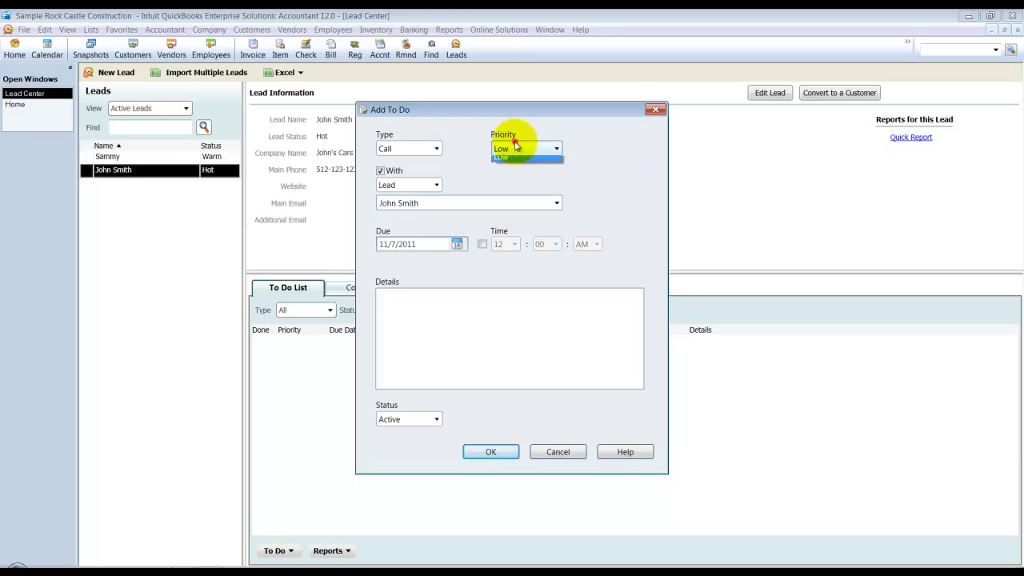
pyautogui.click(516, 150)
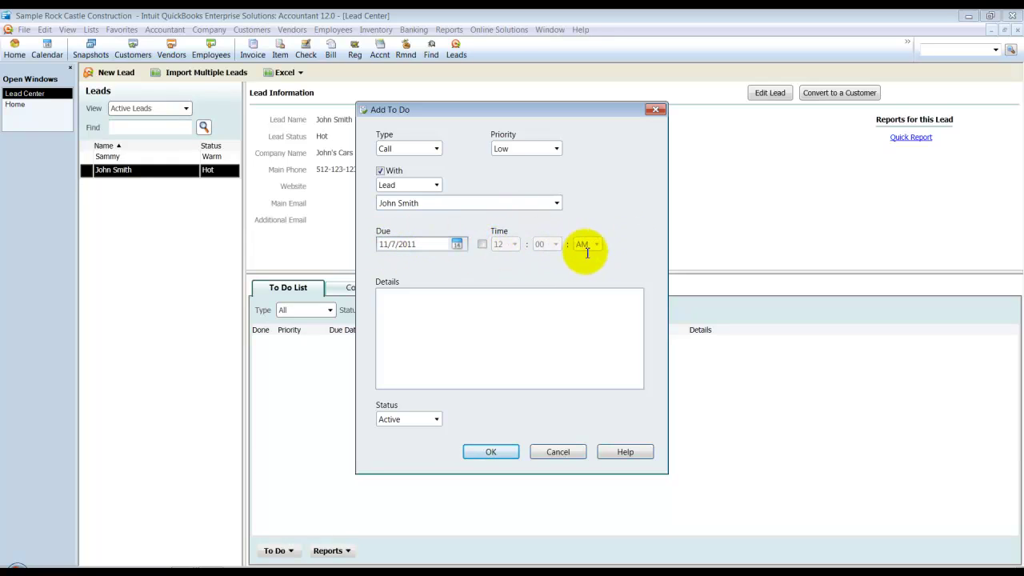
pyautogui.click(460, 318)
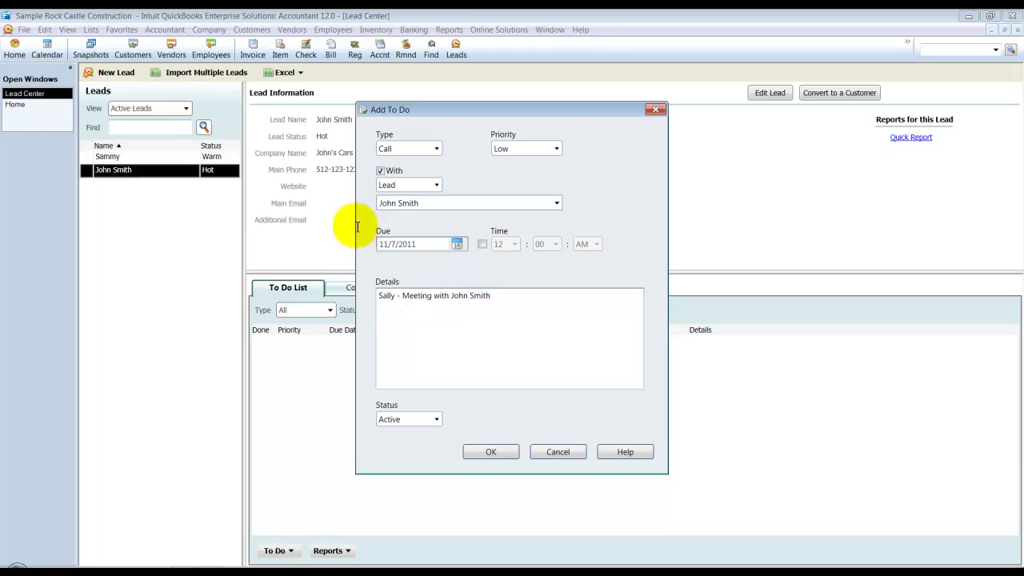
pyautogui.moveTo(384, 296); pyautogui.dragTo(392, 298)
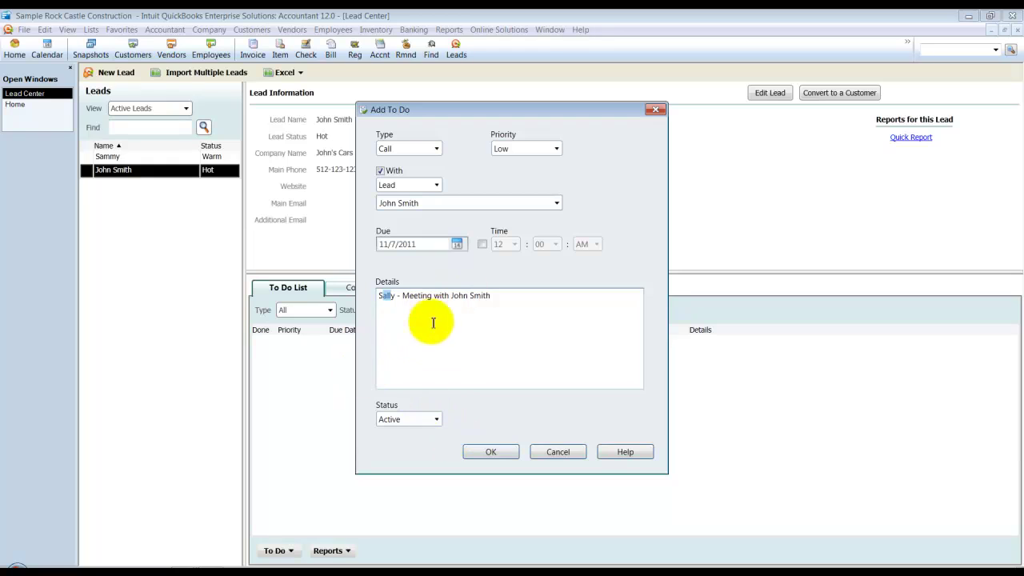
pyautogui.moveTo(396, 296); pyautogui.dragTo(380, 298)
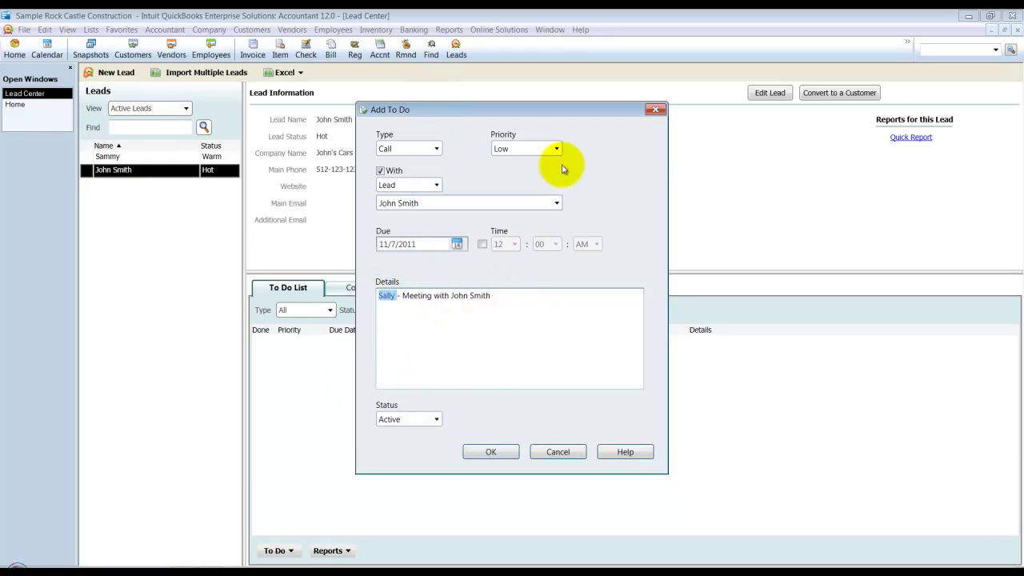
pyautogui.click(510, 453)
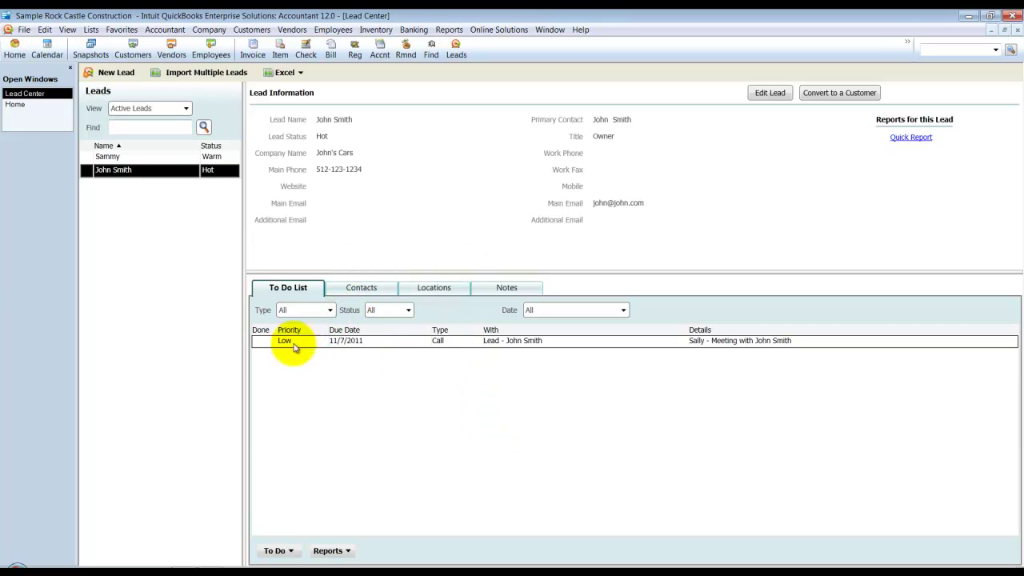
# Add a Low-priority Meeting to-do with details reminding to call the contact ahead of time.
pyautogui.click(280, 550)
pyautogui.click(298, 497)
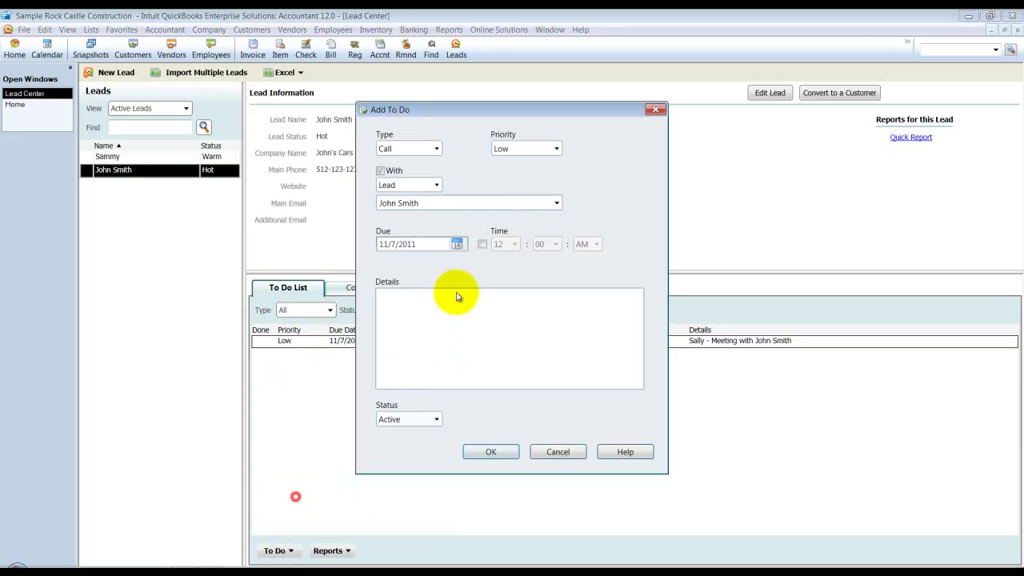
pyautogui.click(424, 149)
pyautogui.click(406, 199)
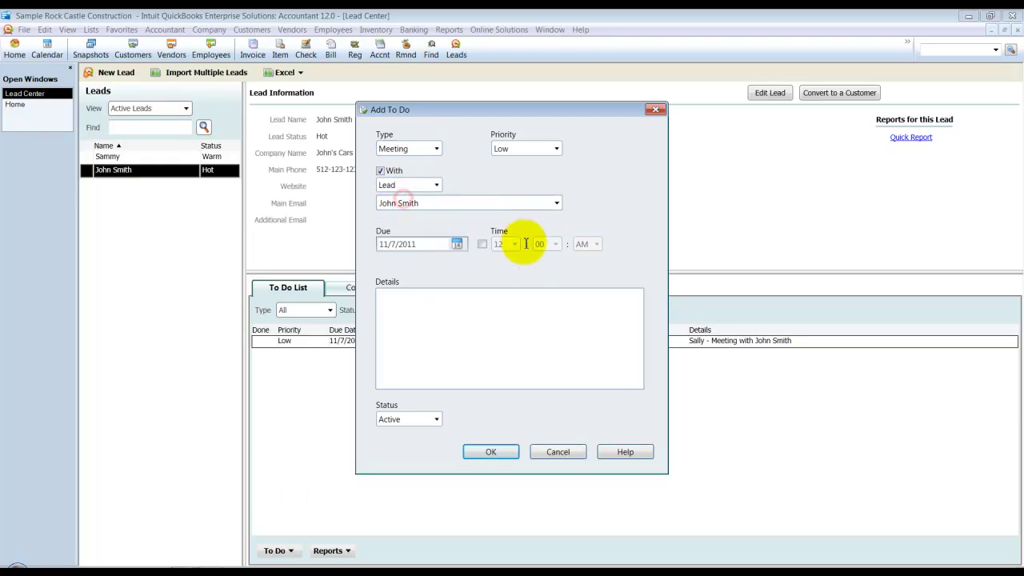
pyautogui.click(408, 343)
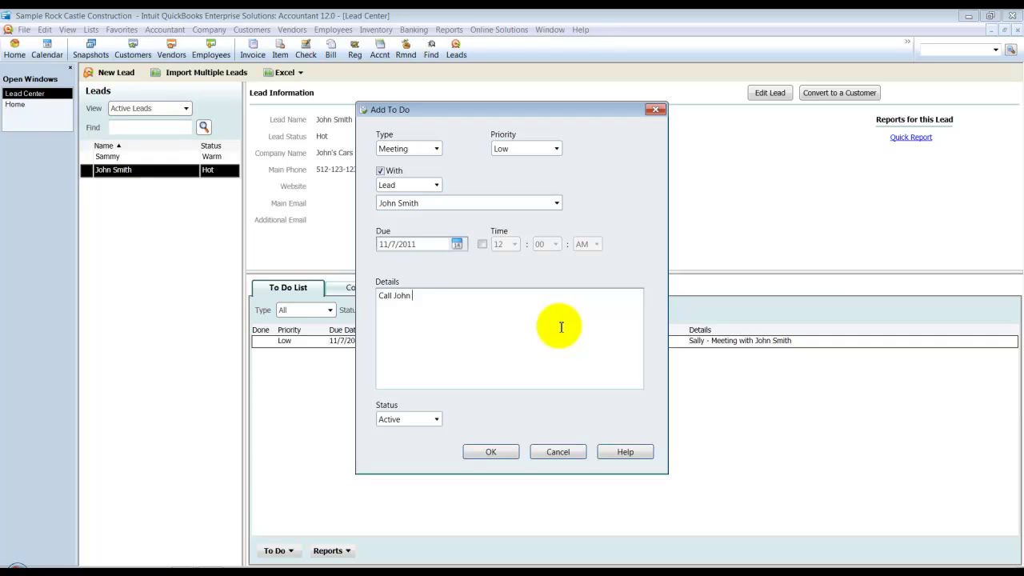
pyautogui.write('Call John ahead of time')
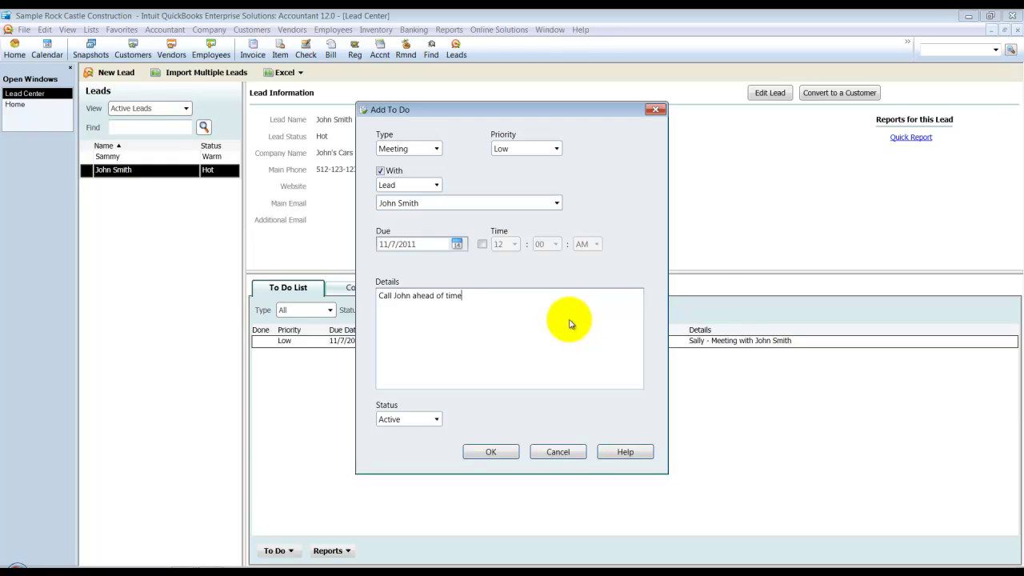
pyautogui.click(483, 449)
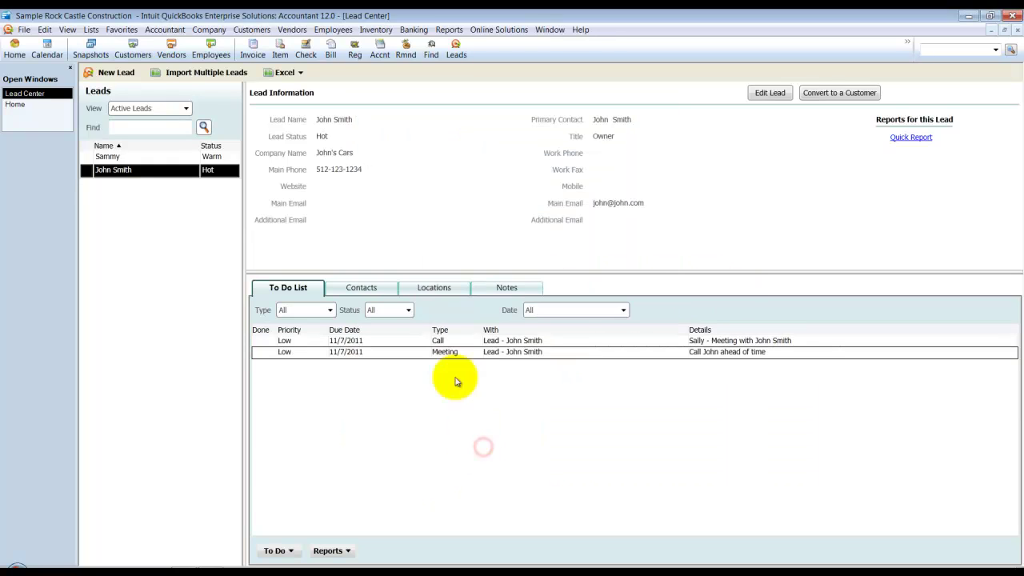
# On the Notes tab, add two notes: one praising the contact, one reminding to call him.
pyautogui.click(372, 290)
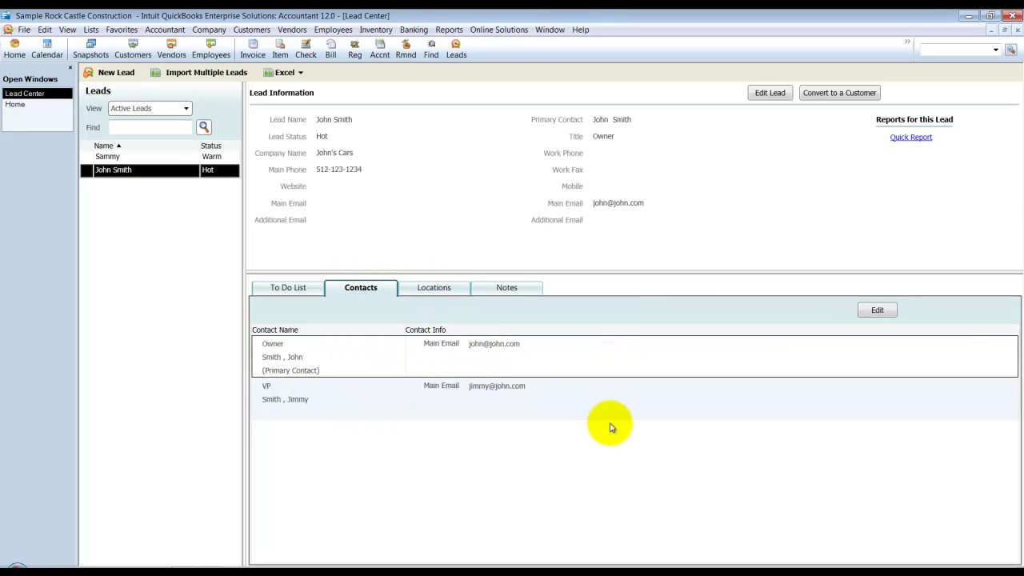
pyautogui.click(455, 289)
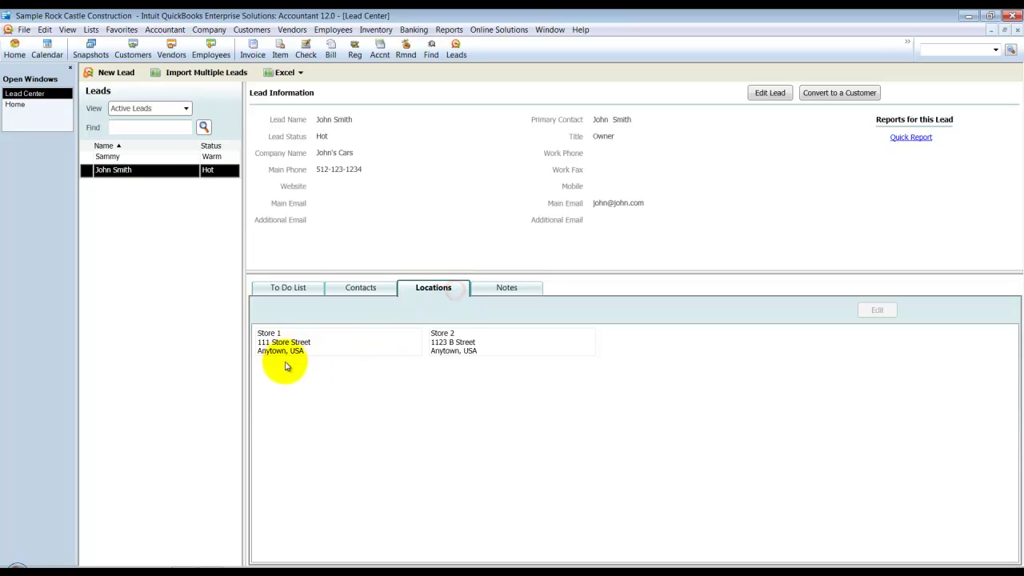
pyautogui.click(516, 290)
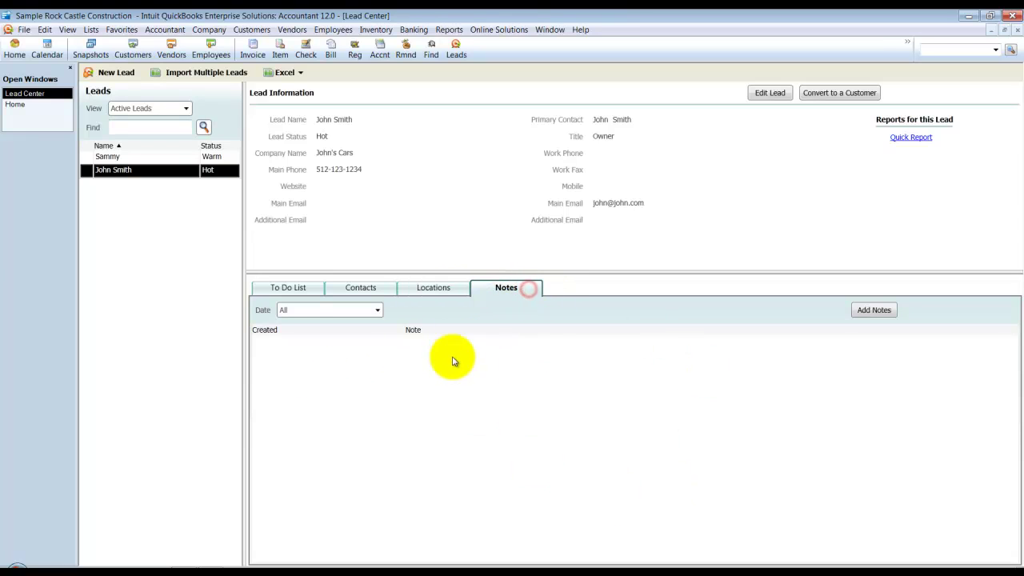
pyautogui.click(866, 311)
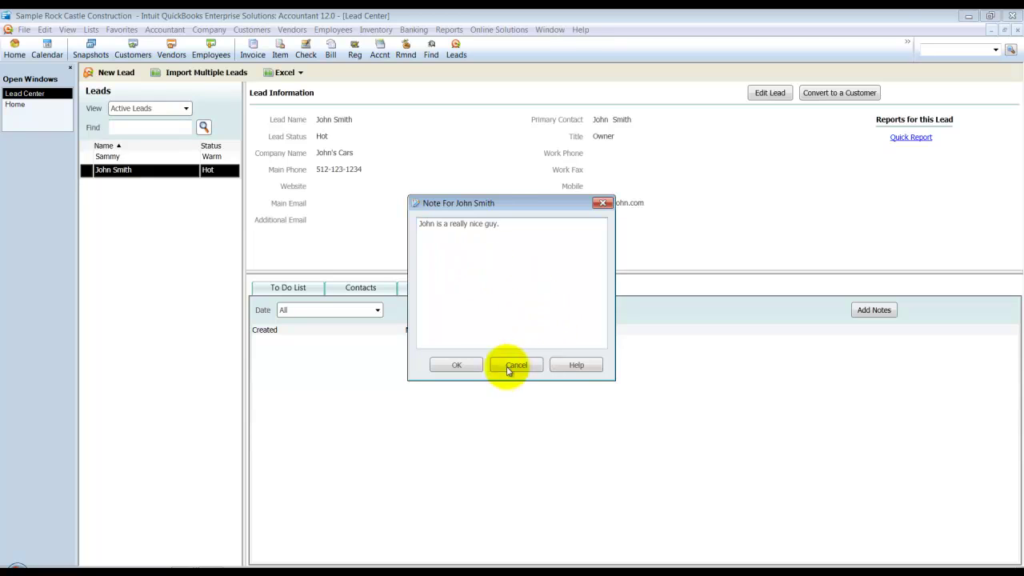
pyautogui.click(473, 368)
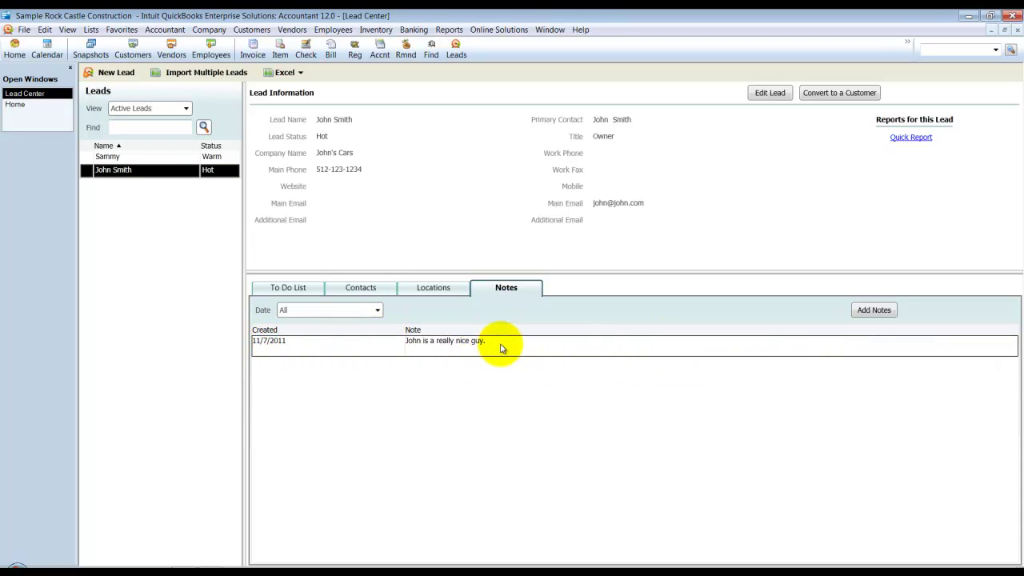
pyautogui.click(874, 311)
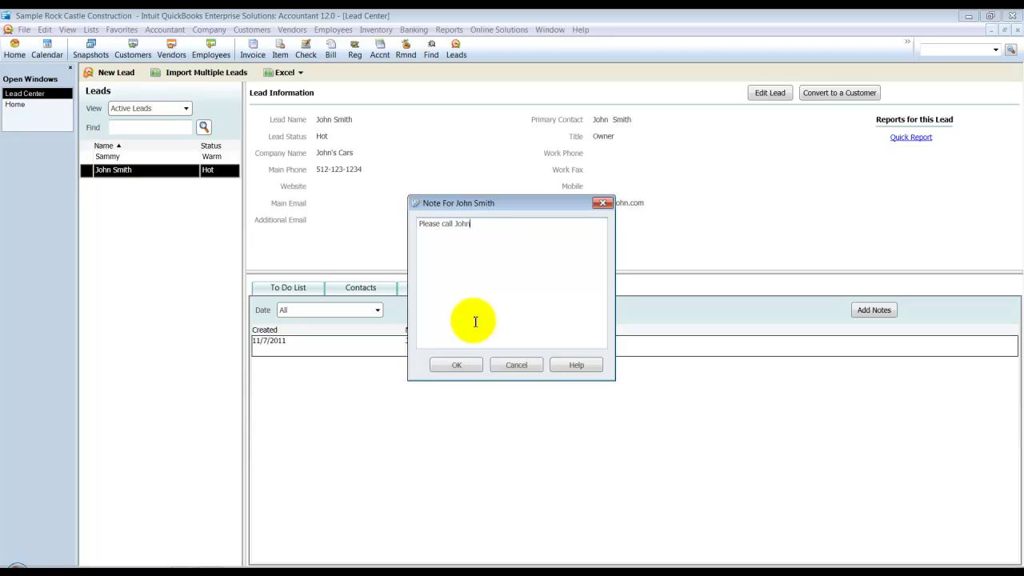
pyautogui.click(456, 365)
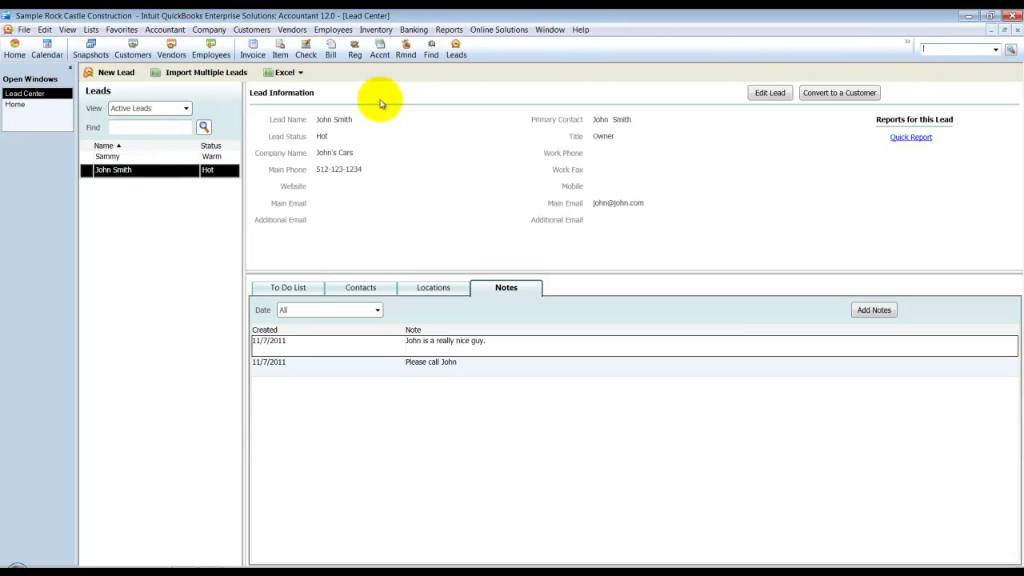
# Select the Warm lead, search the company file for its name, and expand Others, finding nothing.
pyautogui.click(147, 156)
pyautogui.click(936, 49)
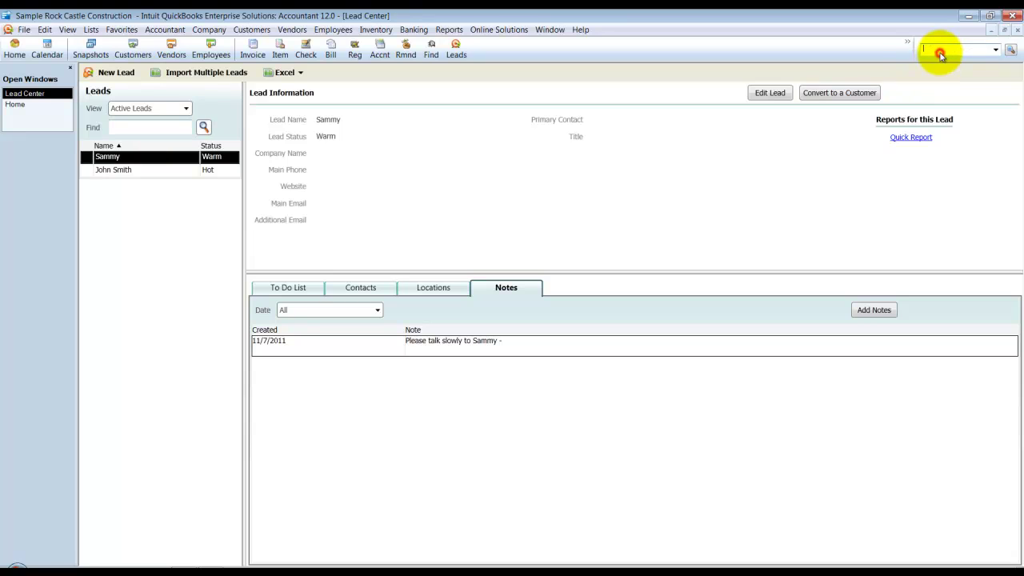
pyautogui.write('sammy')
pyautogui.press('Return')
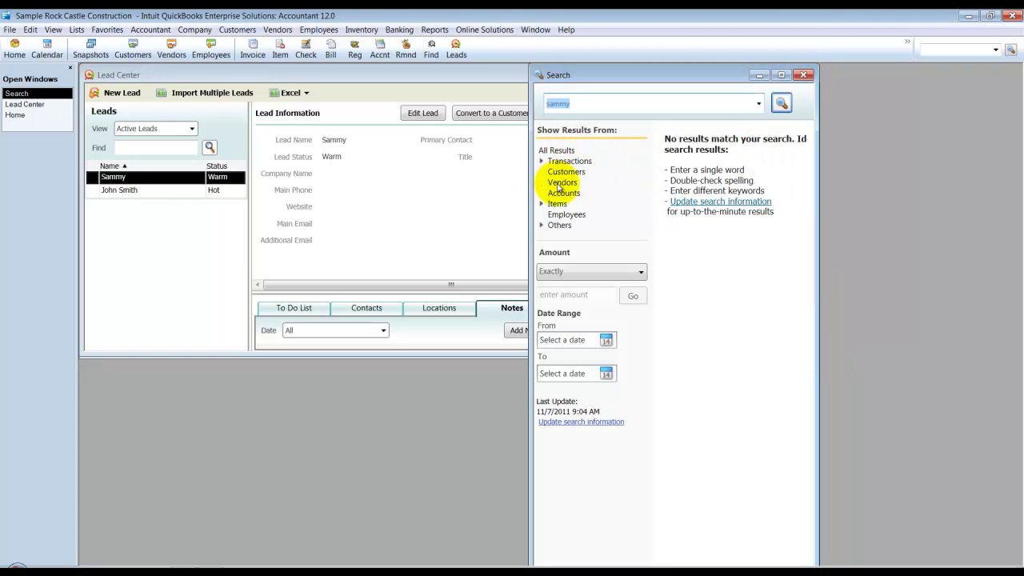
pyautogui.click(559, 225)
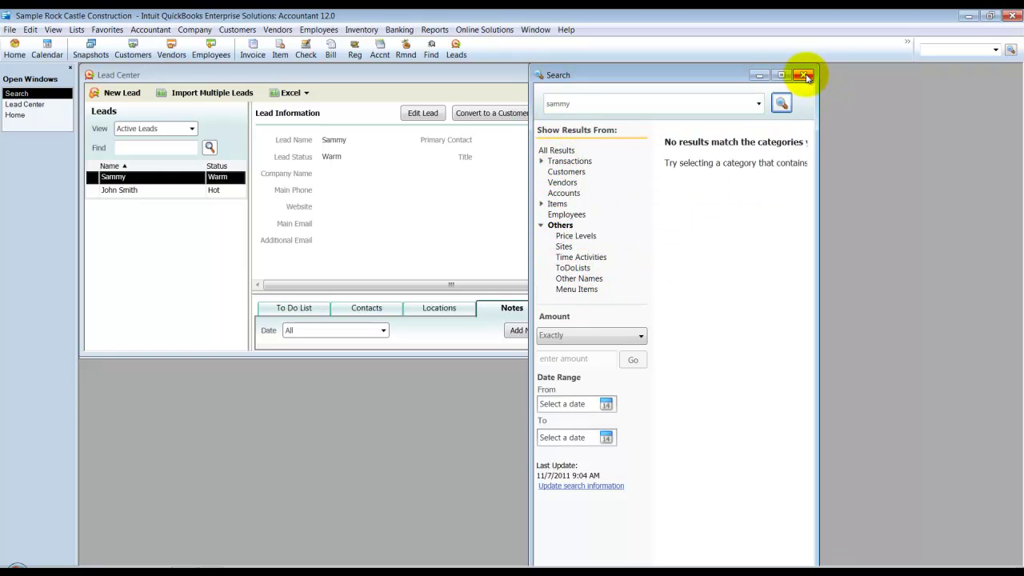
# Close the search and filter leads by 'meeting', dismissing the no-results message.
pyautogui.click(806, 76)
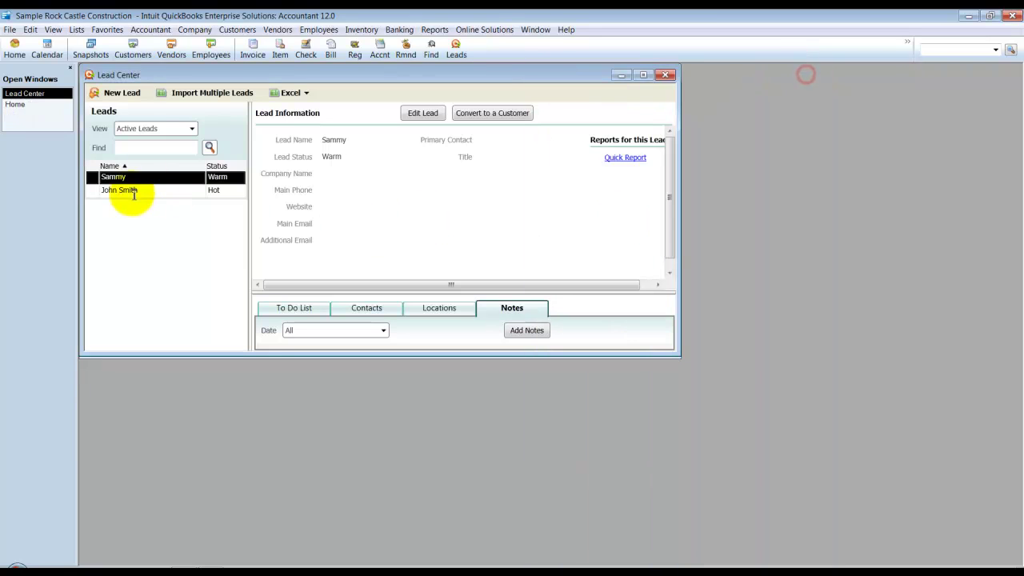
pyautogui.click(149, 148)
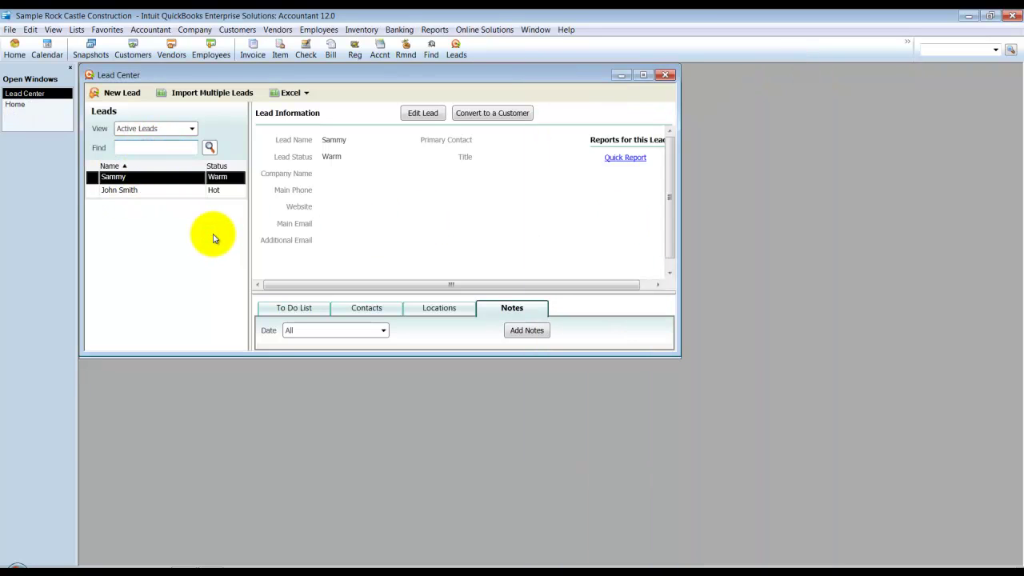
pyautogui.write('meeting')
pyautogui.press('Return')
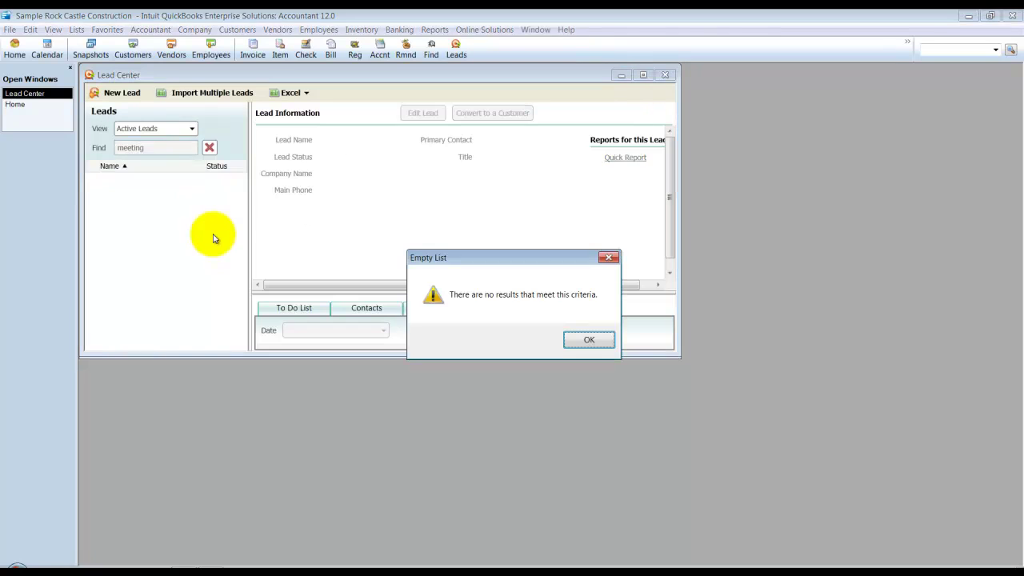
pyautogui.click(585, 339)
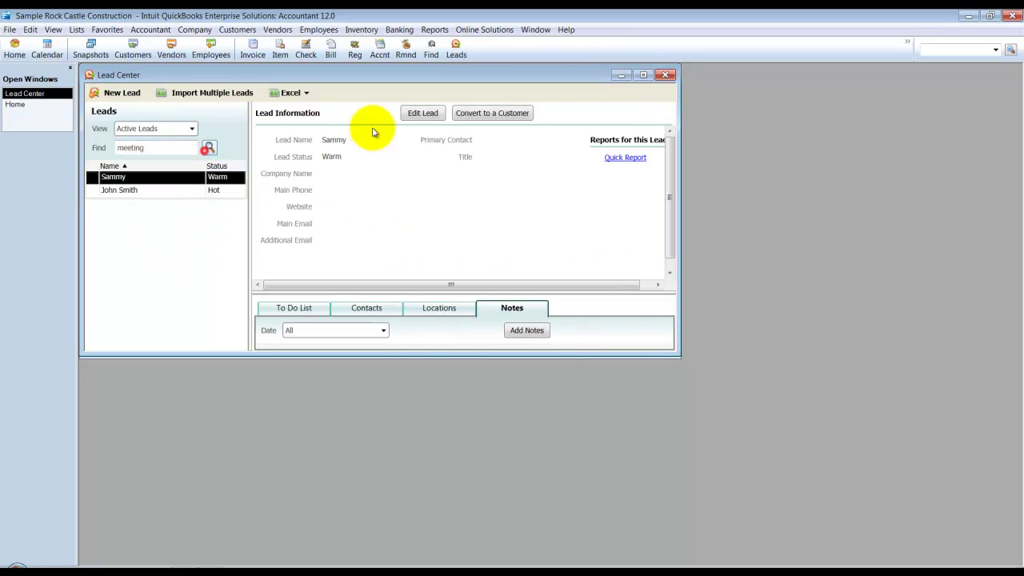
pyautogui.click(643, 75)
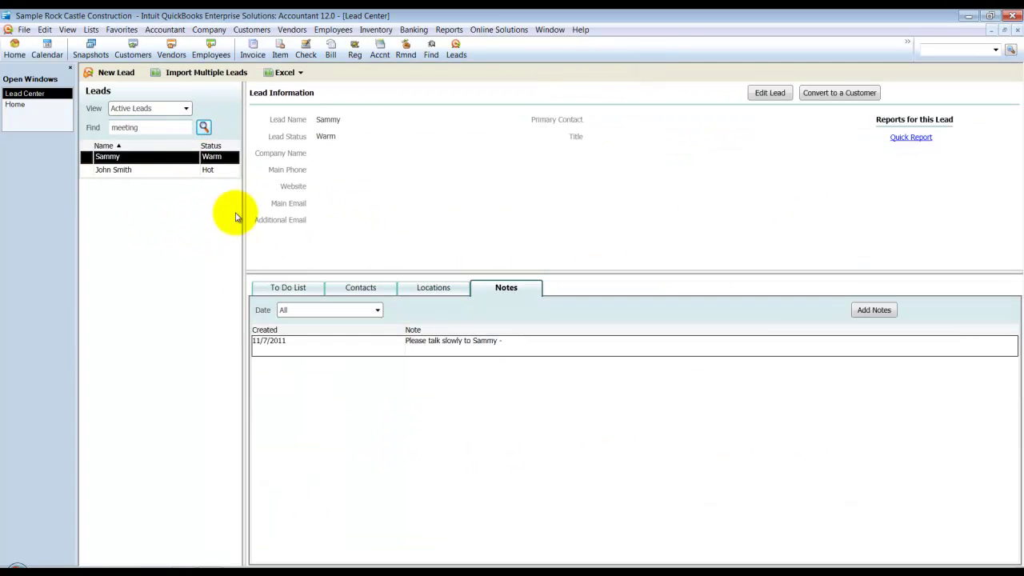
# Filter leads by 'slow', open the matching Warm lead, and close it unchanged.
pyautogui.moveTo(144, 127); pyautogui.dragTo(50, 130)
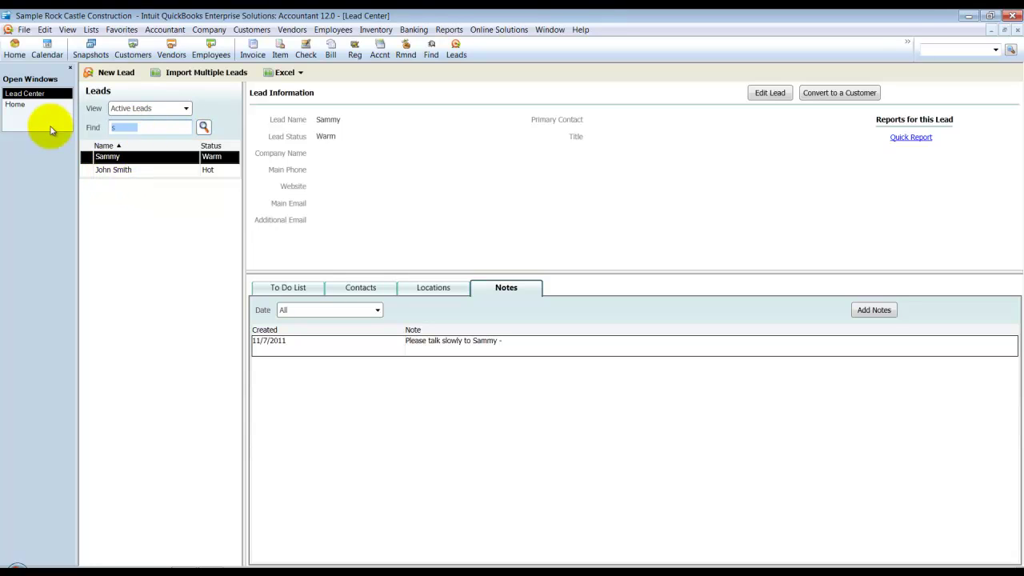
pyautogui.press('Return')
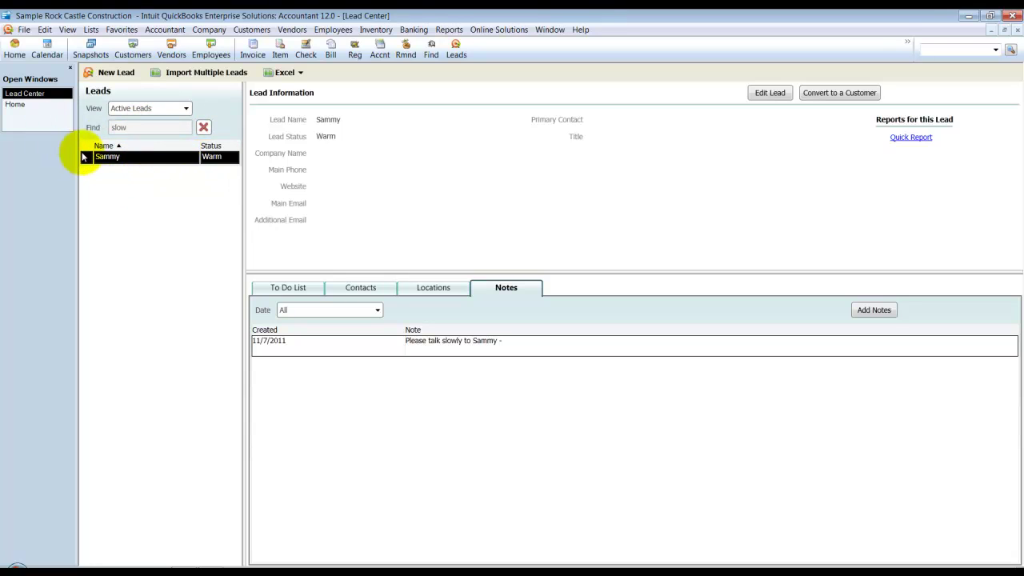
pyautogui.click(117, 158)
pyautogui.doubleClick(117, 158)
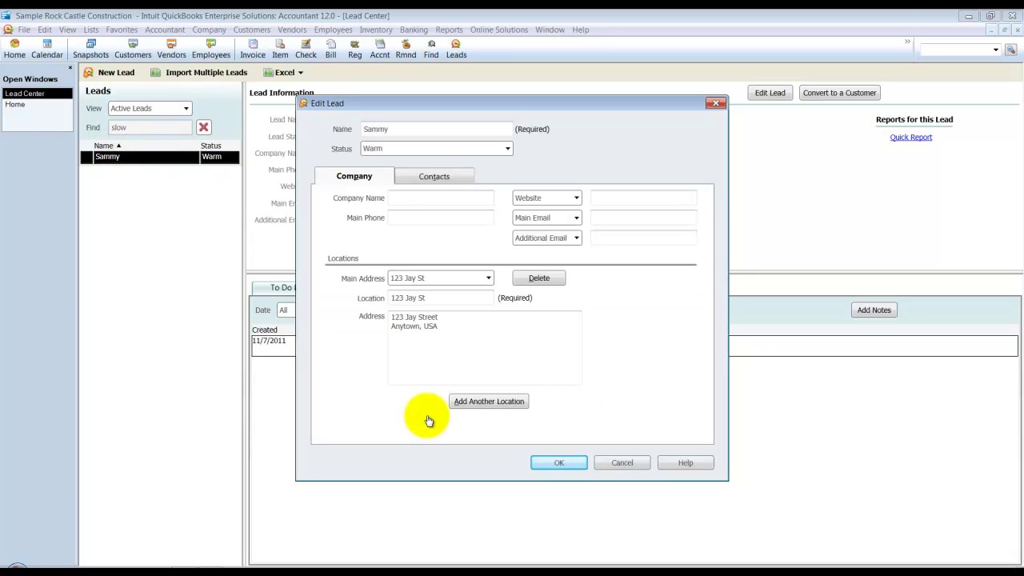
pyautogui.click(557, 463)
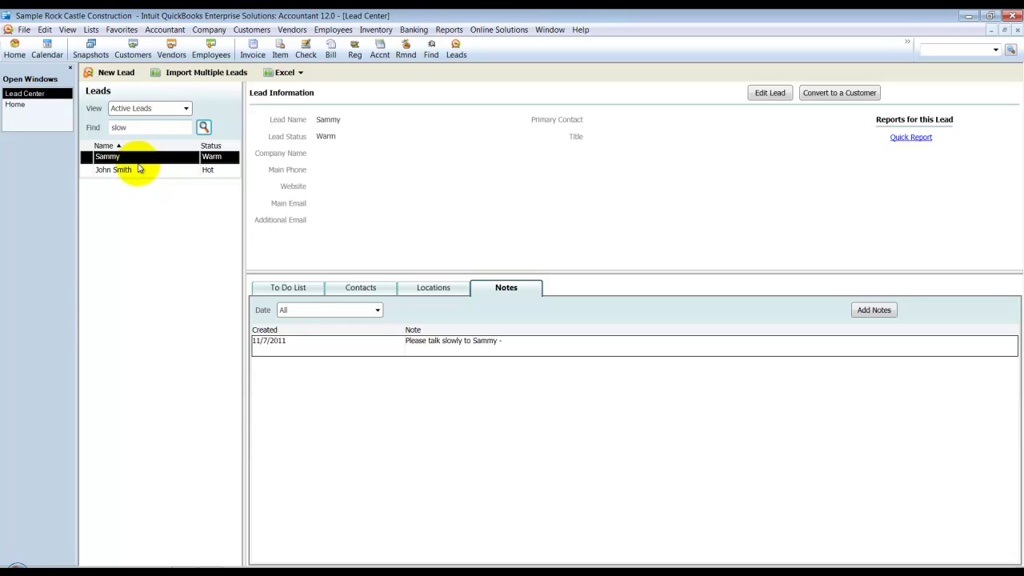
# Select the John's Cars lead and convert it into a QuickBooks customer.
pyautogui.click(144, 172)
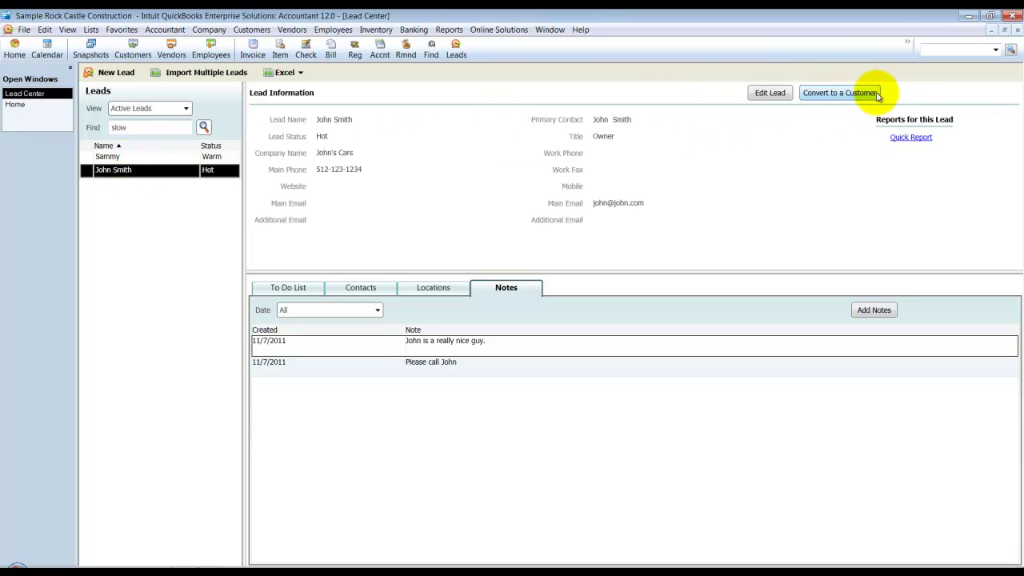
pyautogui.click(819, 95)
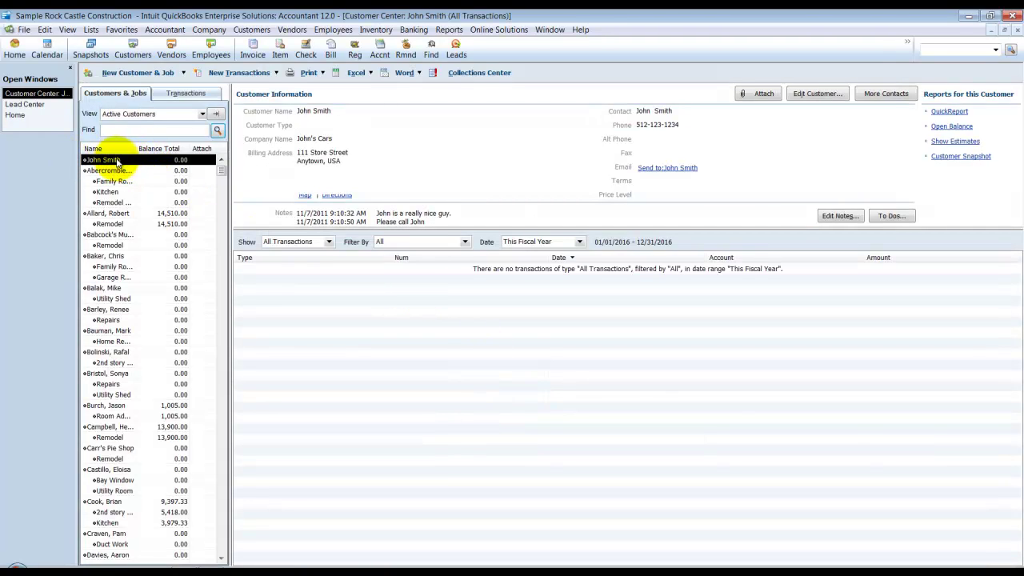
# Dismiss the new feature notice and open the John's Cars customer's notes.
pyautogui.click(473, 375)
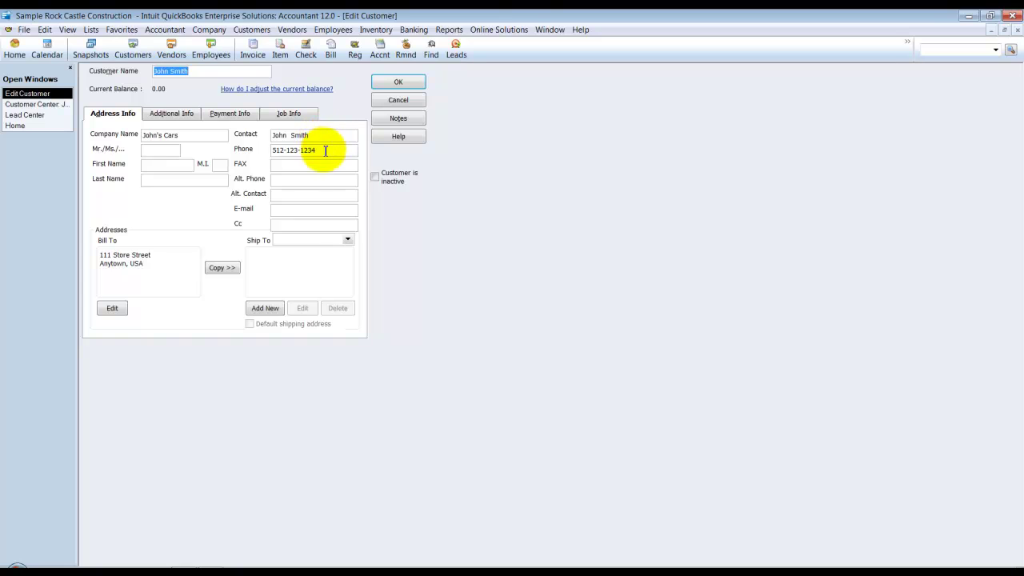
pyautogui.moveTo(170, 269); pyautogui.dragTo(80, 252)
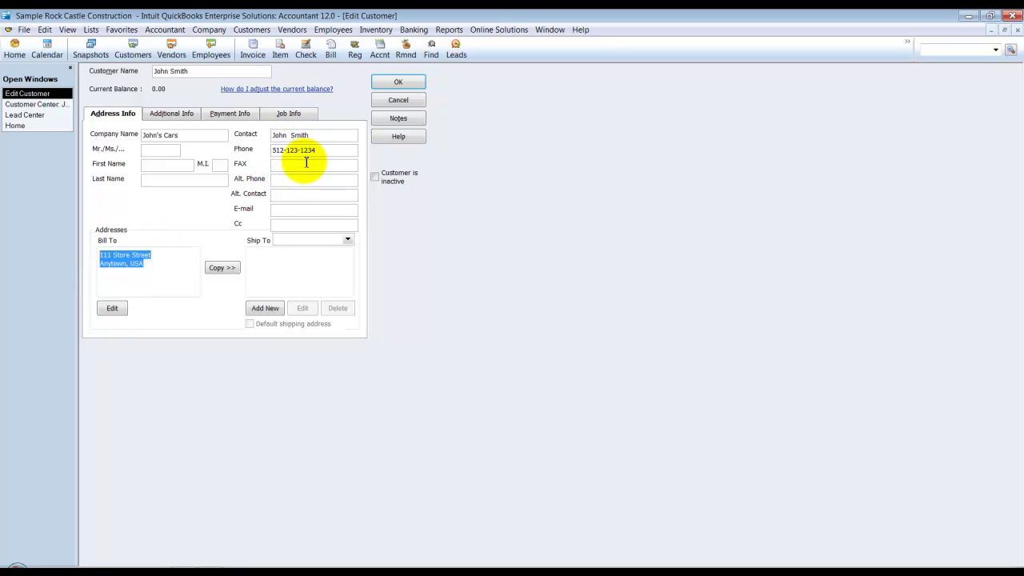
pyautogui.click(172, 116)
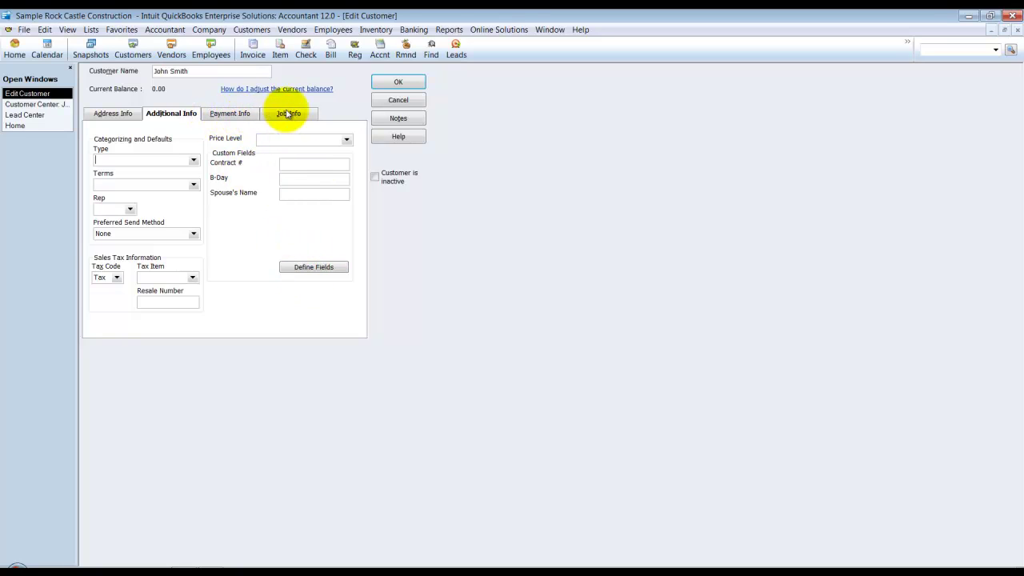
pyautogui.click(417, 118)
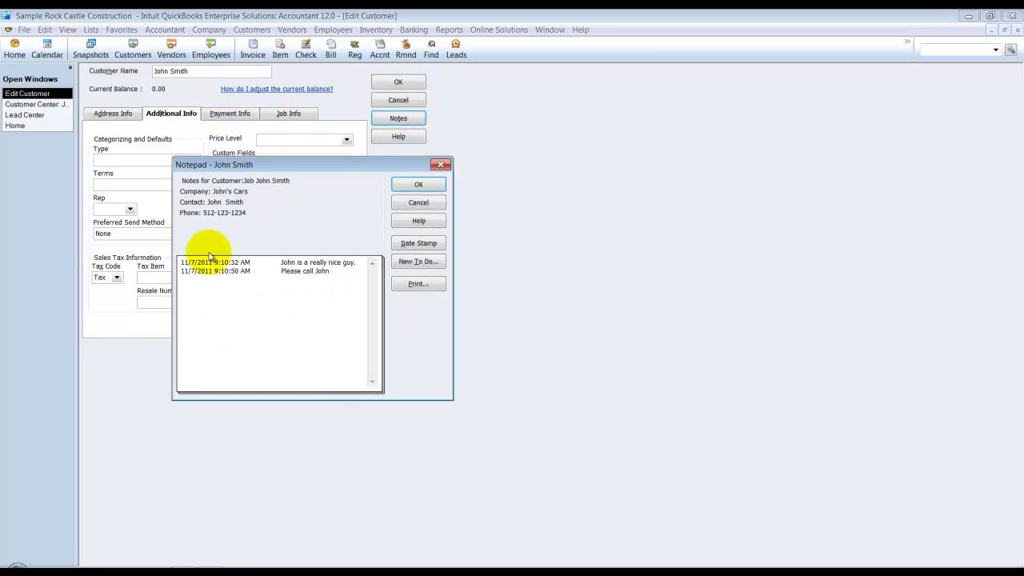
# Redate the first note to 11/9/2011, save the customer, and return to the Lead Center.
pyautogui.doubleClick(228, 263)
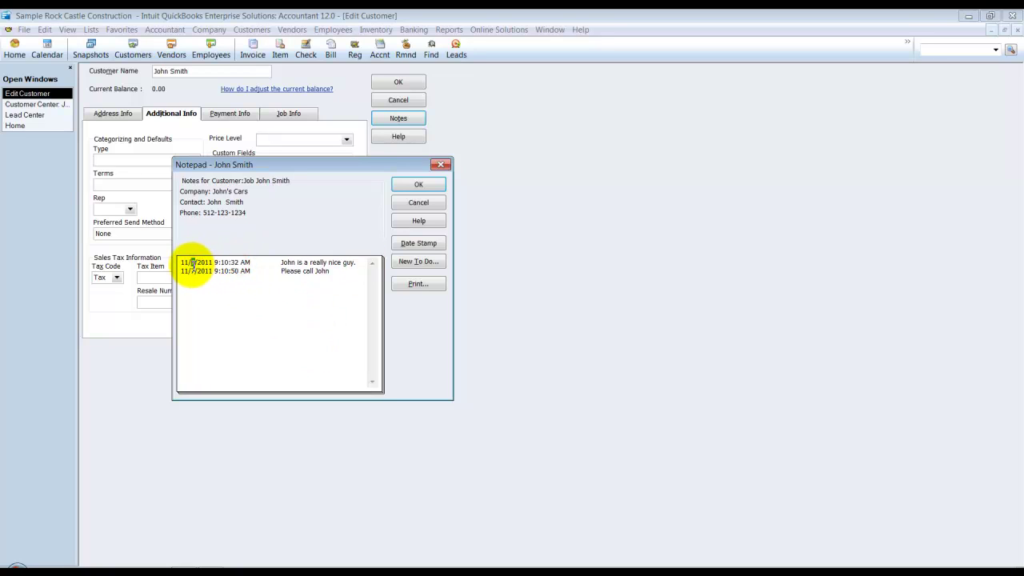
pyautogui.click(220, 281)
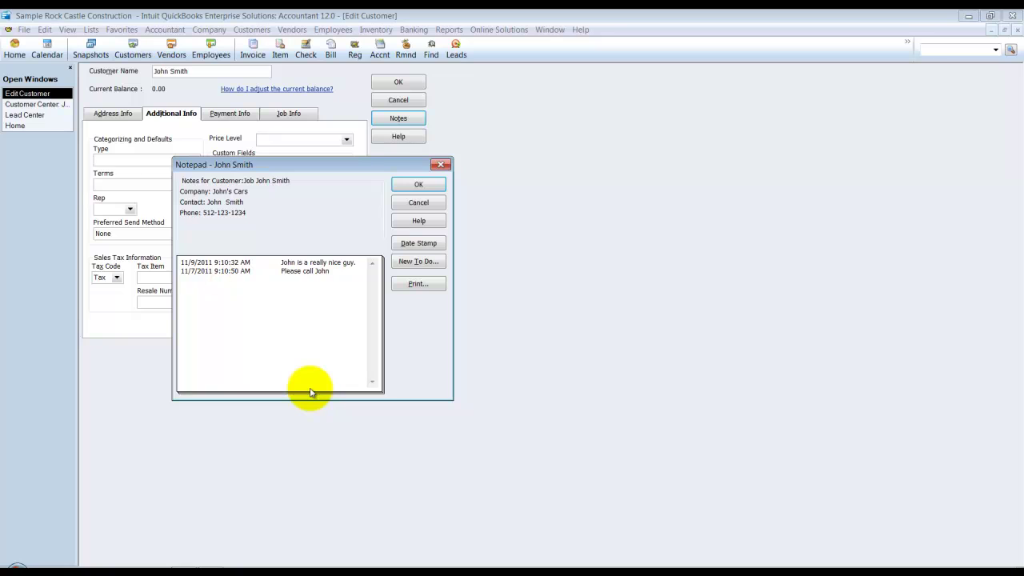
pyautogui.click(418, 187)
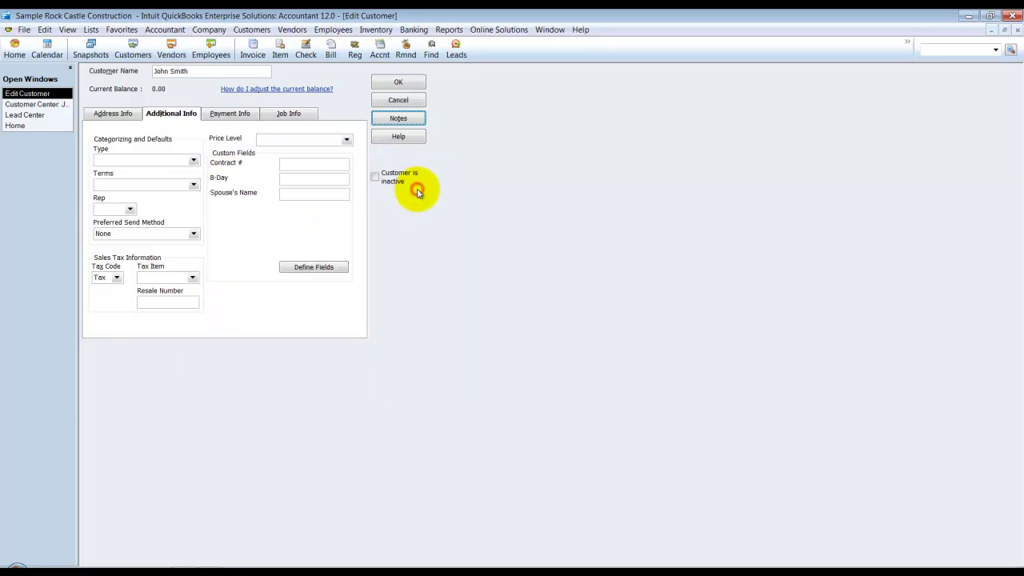
pyautogui.click(397, 81)
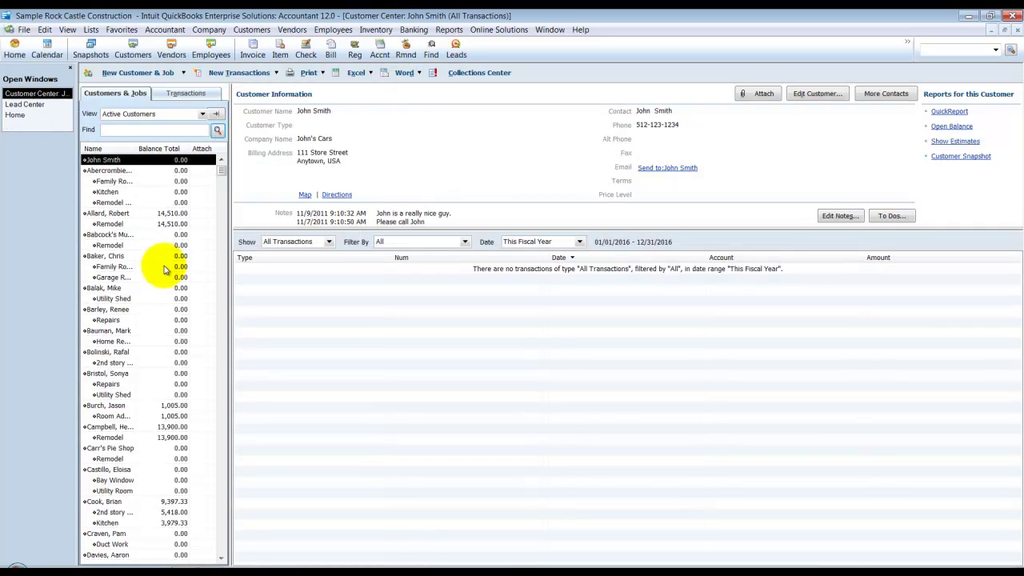
pyautogui.click(28, 104)
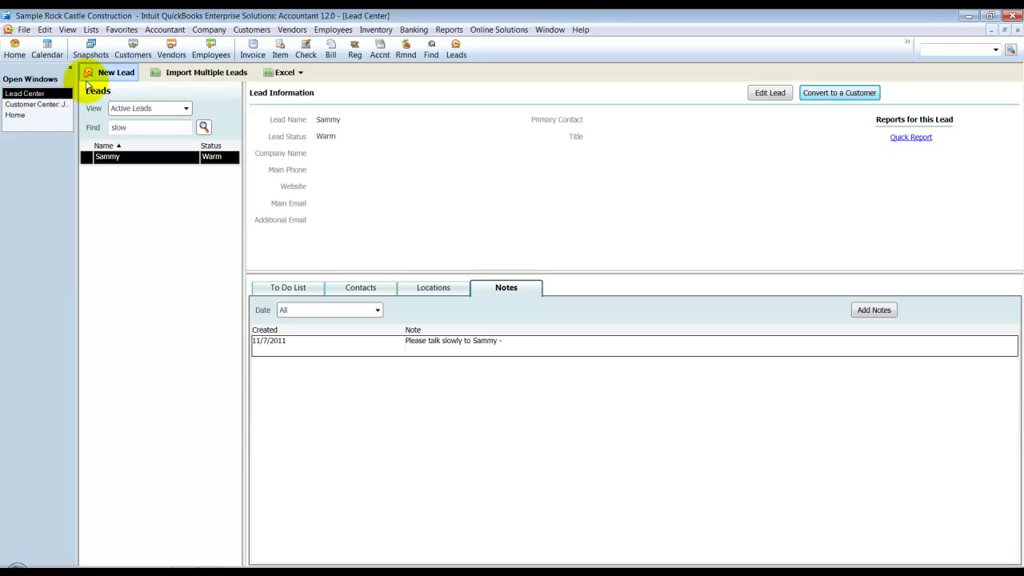